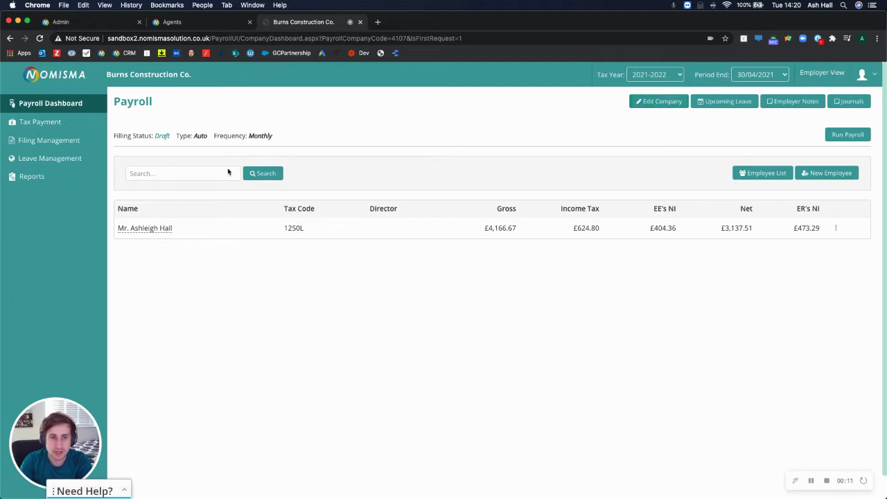
Set Company Pension to Yes in Burns Construction Co.'s Payroll Settings
left_click(639, 102)
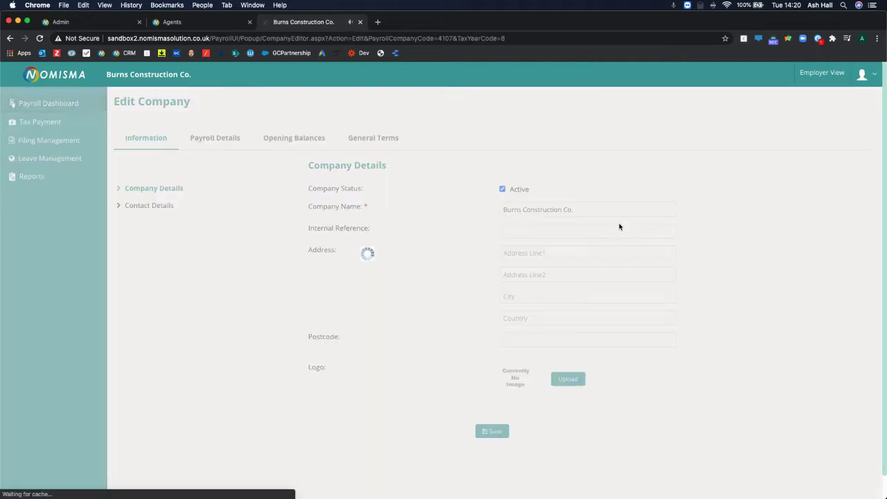
left_click(214, 144)
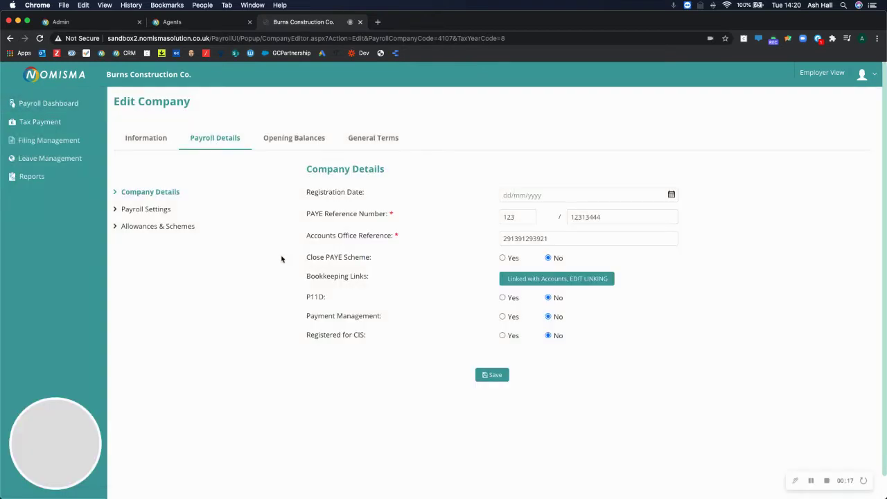
left_click(146, 209)
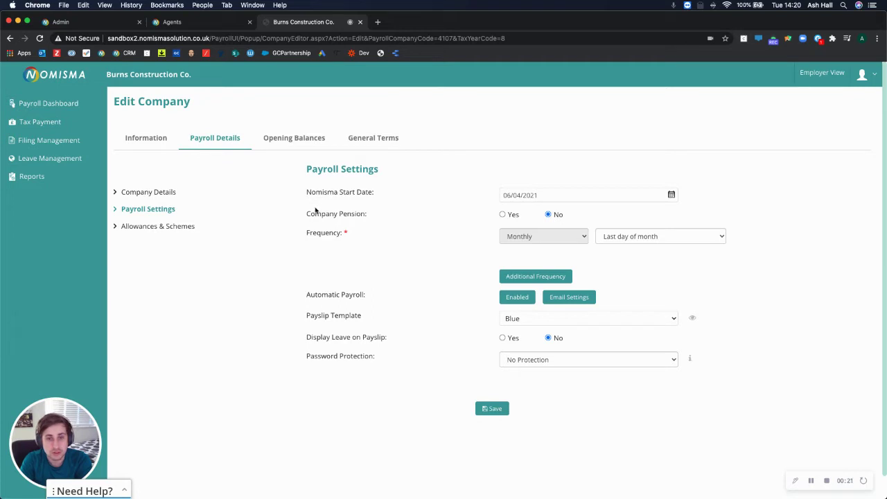
left_click_drag(315, 210, 384, 214)
left_click(388, 219)
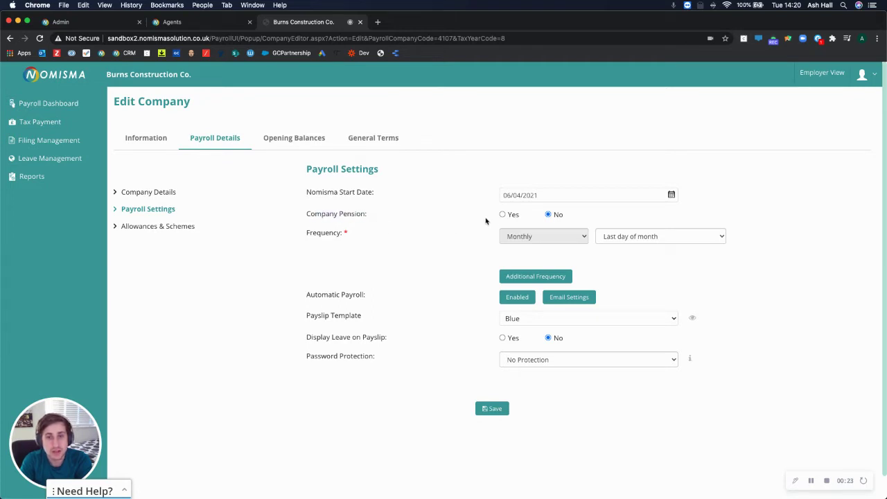
left_click(503, 215)
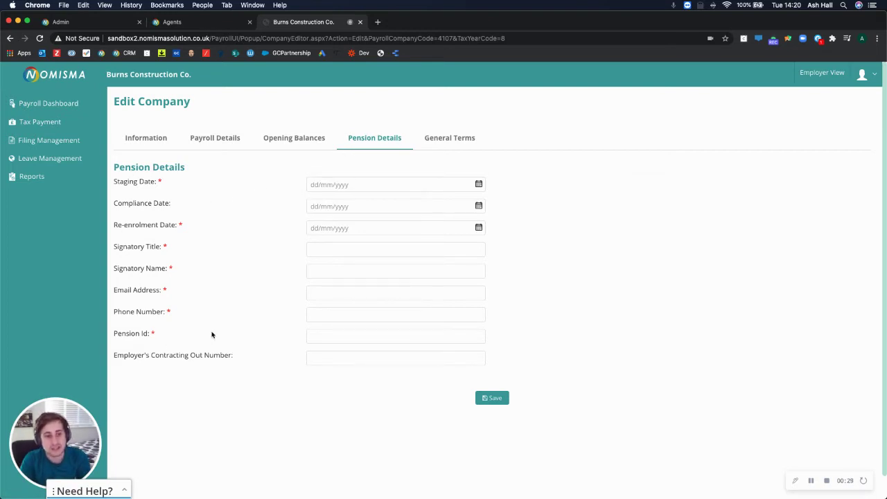
Enter pension staging date 01/01/2020 and signatory title Director
left_click(321, 185)
type("01/01/202")
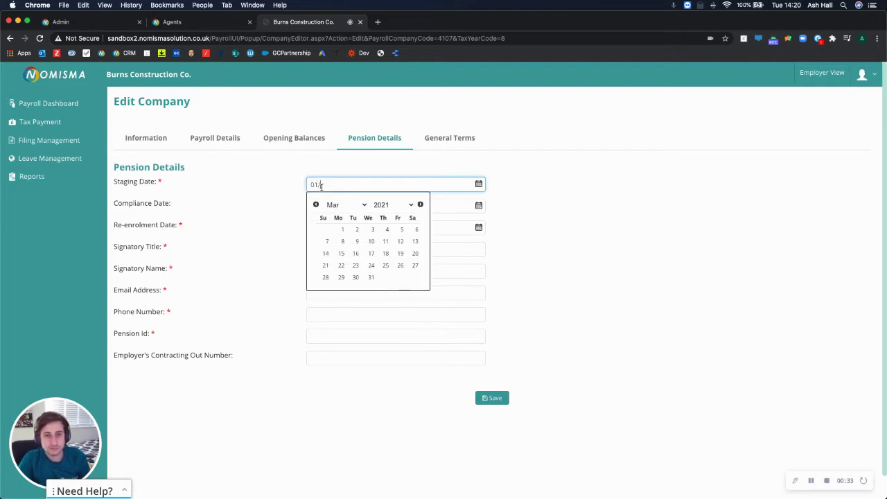
type("0")
key("Tab")
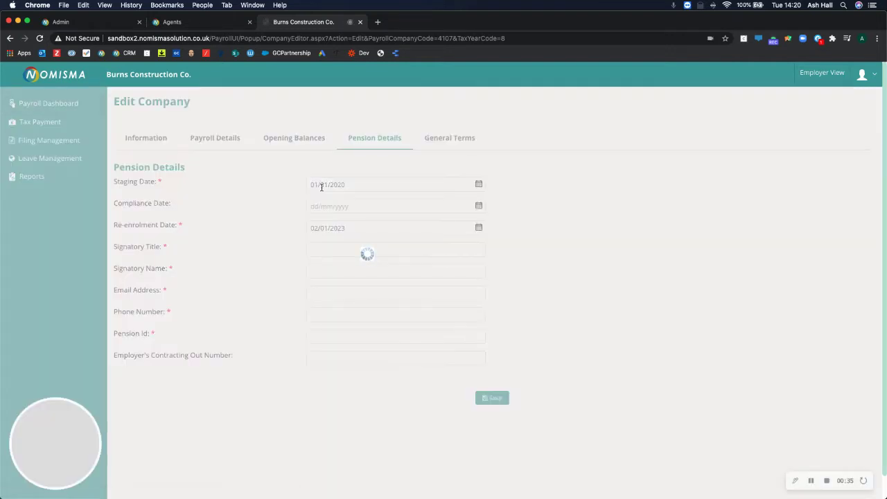
left_click(331, 248)
type("Directo")
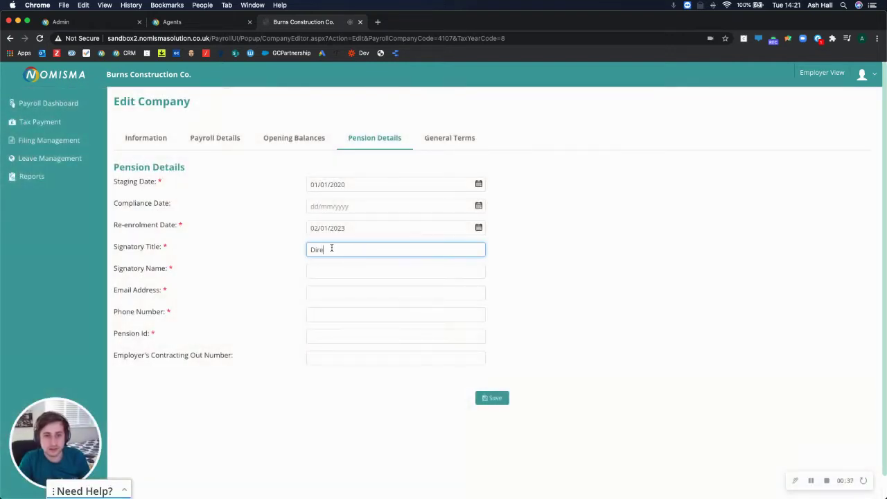
type("r")
key("Tab")
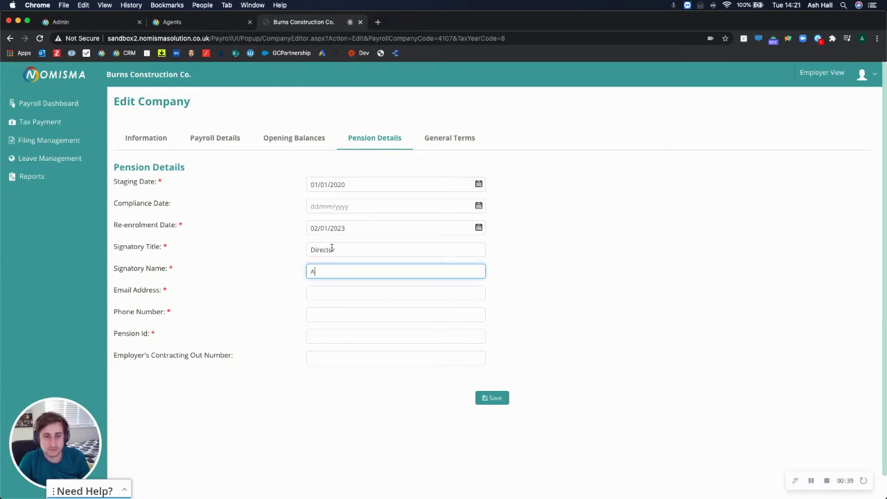
Fill in the signatory's name, e-mail address and pension ID, then save the pension details
type("sh")
key("Tab")
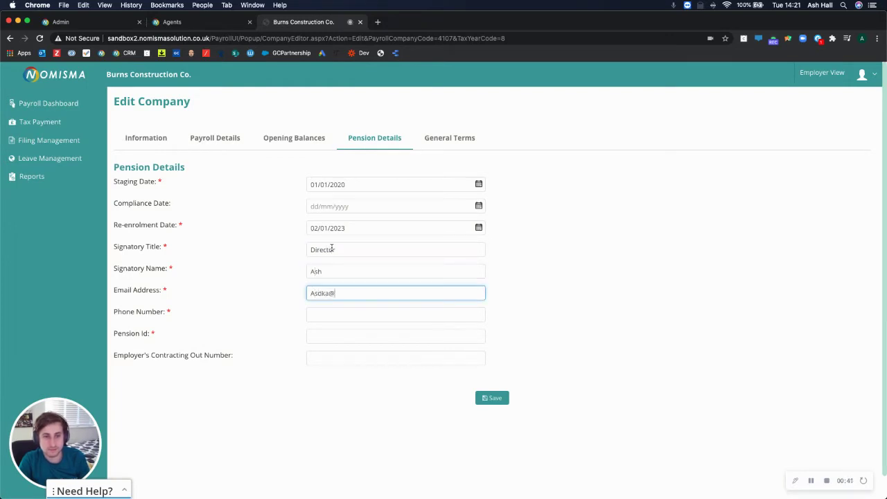
key("Tab")
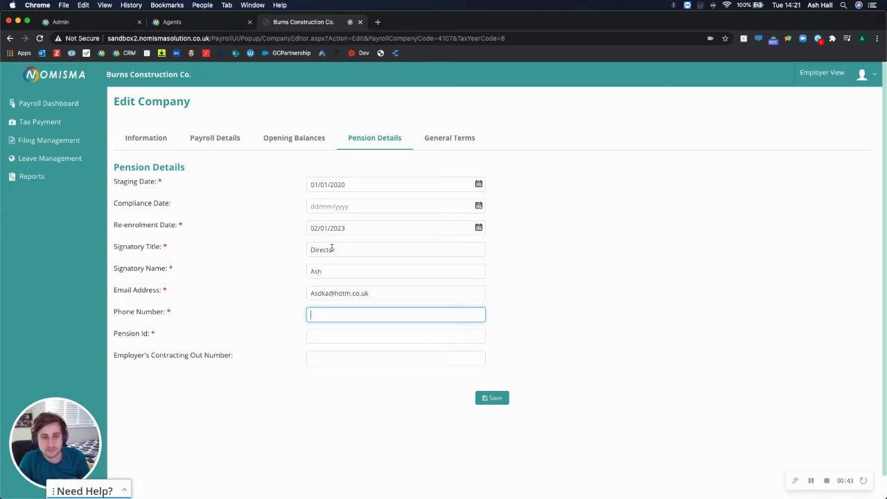
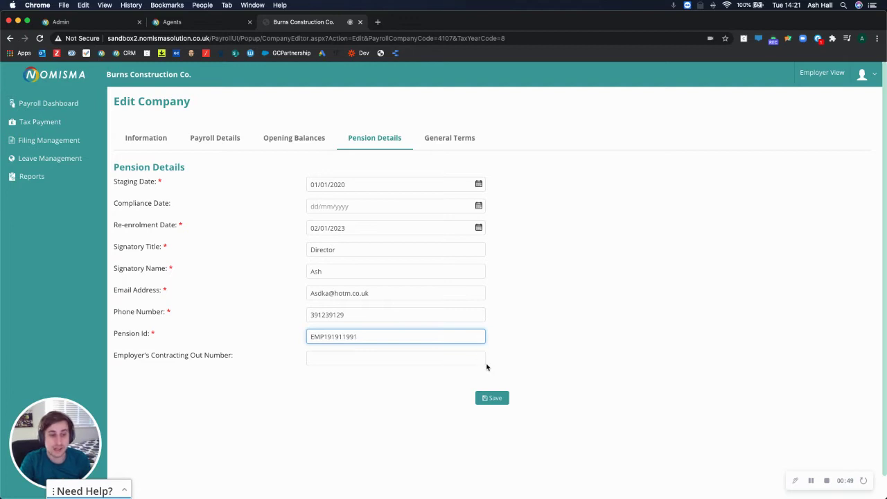
left_click(492, 398)
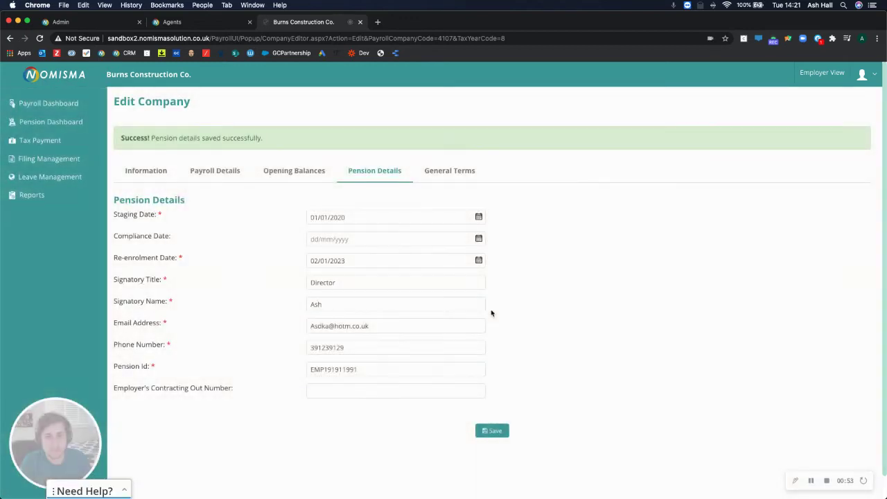
Open the Pension Dashboard and pick an option from the Add Scheme dropdown
left_click(34, 124)
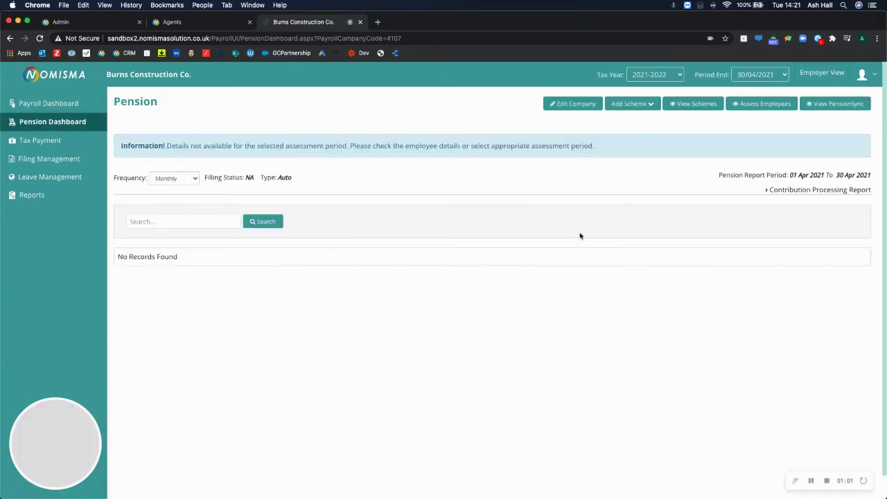
left_click(629, 106)
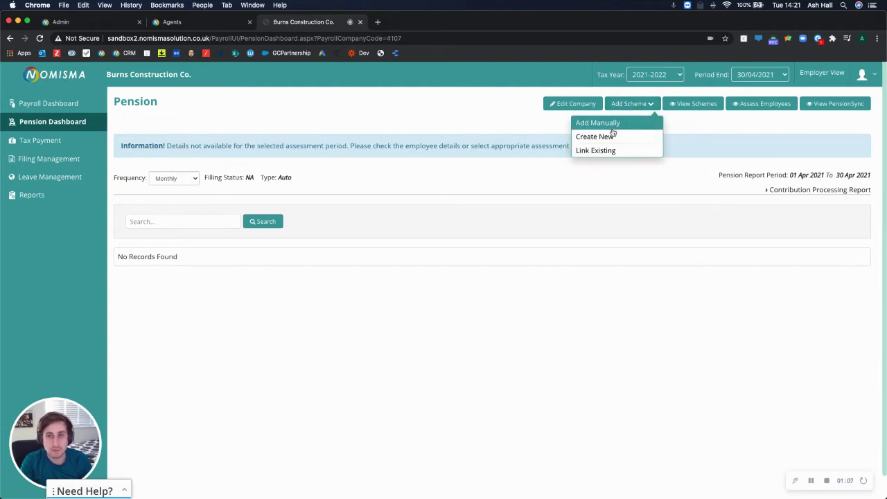
left_click(596, 152)
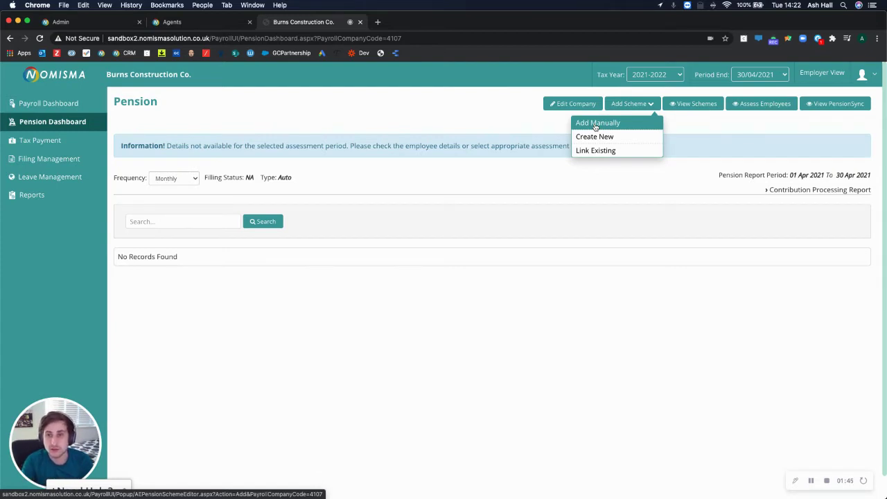
Name the new scheme 'Smart' with provider SMP, Qualifying Earnings basis and TRNET method
left_click(595, 125)
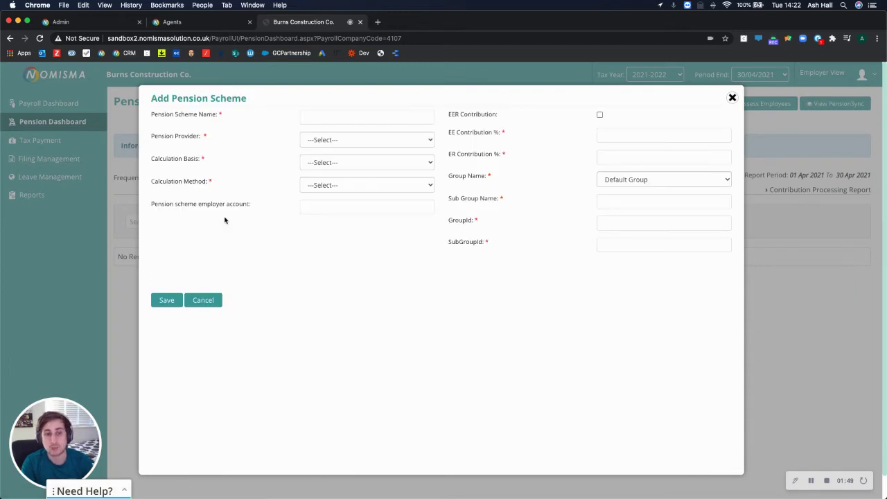
left_click(312, 114)
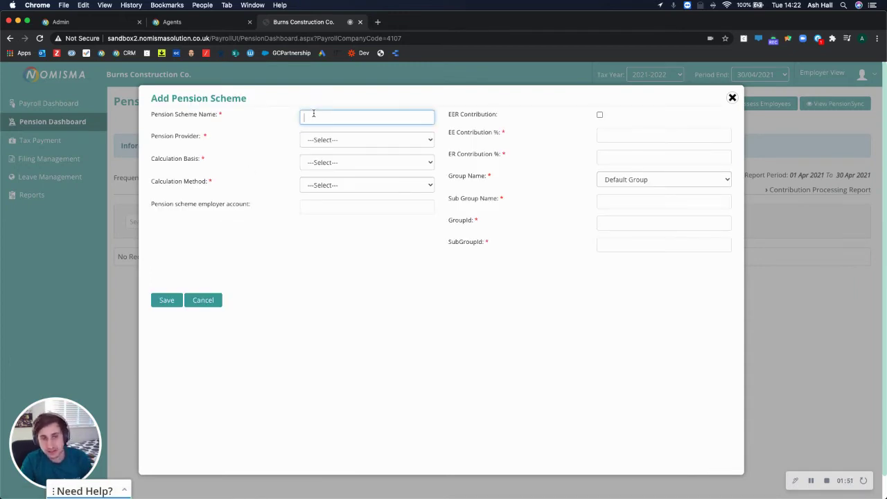
type("Nest")
key("super+a")
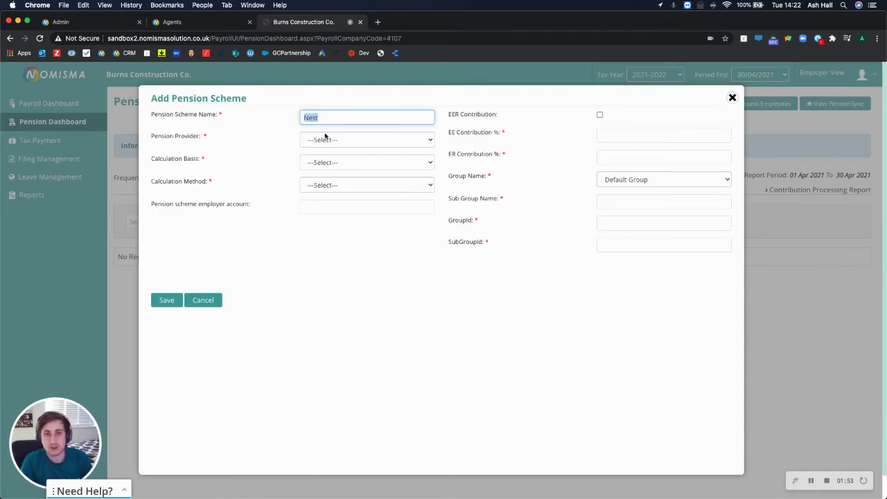
type("Smart")
left_click(325, 138)
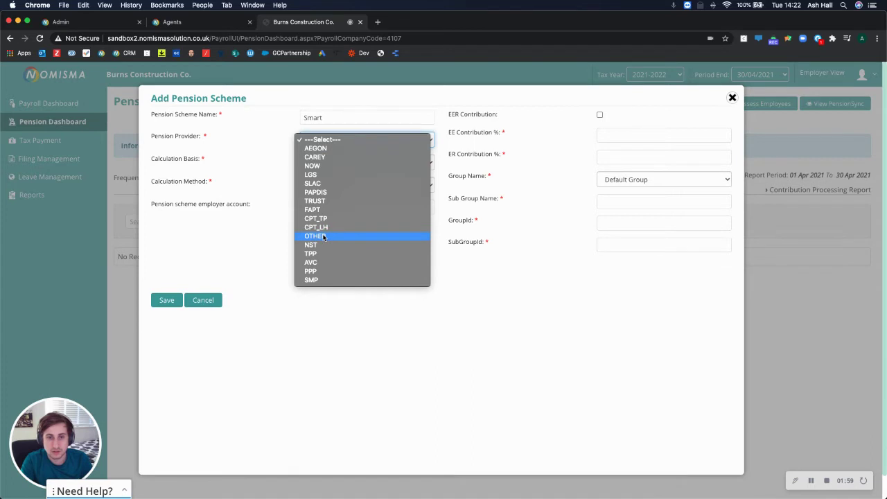
left_click(305, 281)
left_click(317, 163)
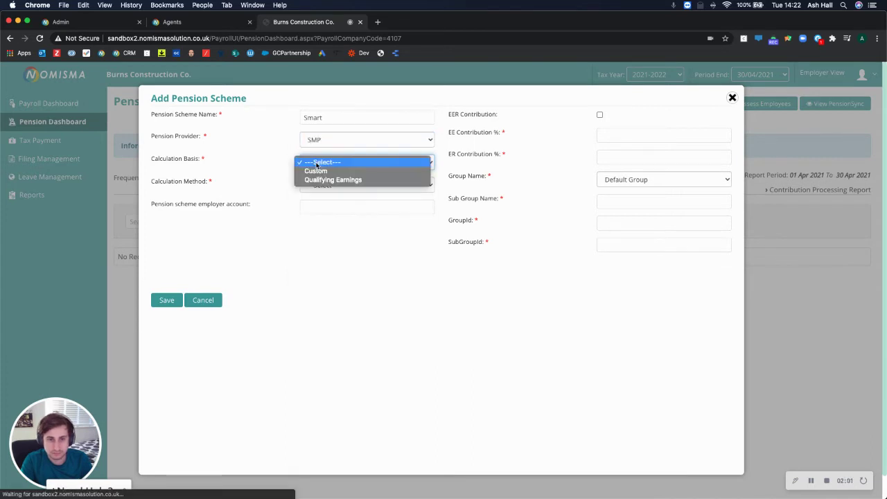
left_click(320, 194)
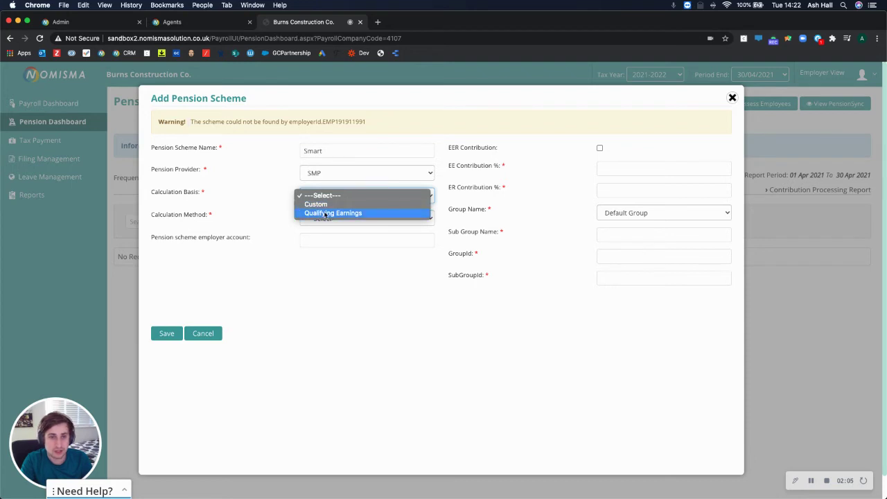
left_click(324, 214)
left_click(334, 184)
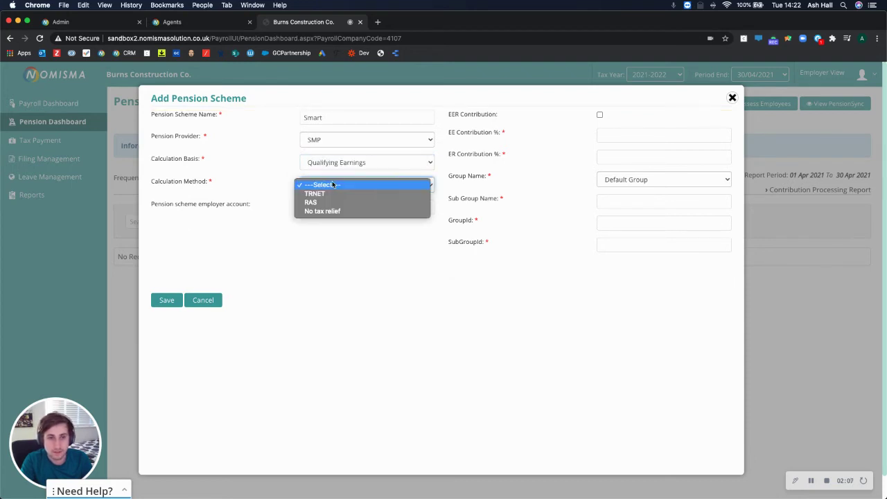
left_click(325, 195)
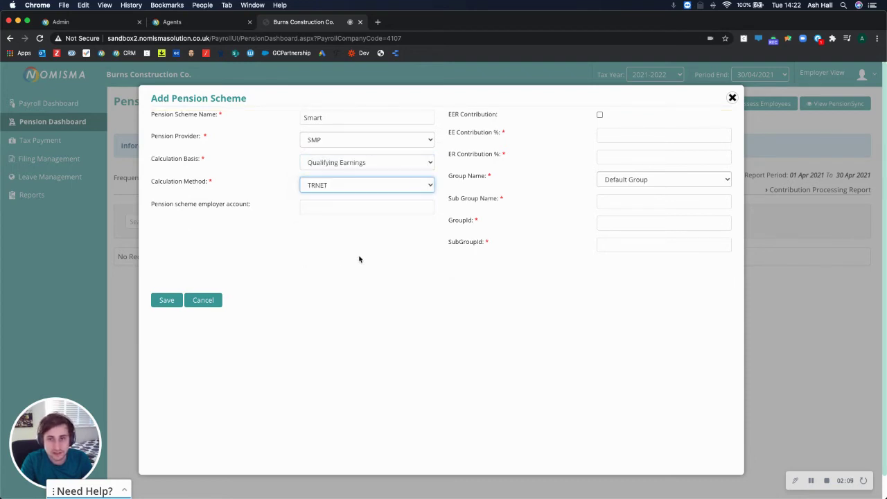
Set 5% employee and 3% employer contributions, Default sub group and group IDs, and save
left_click(617, 136)
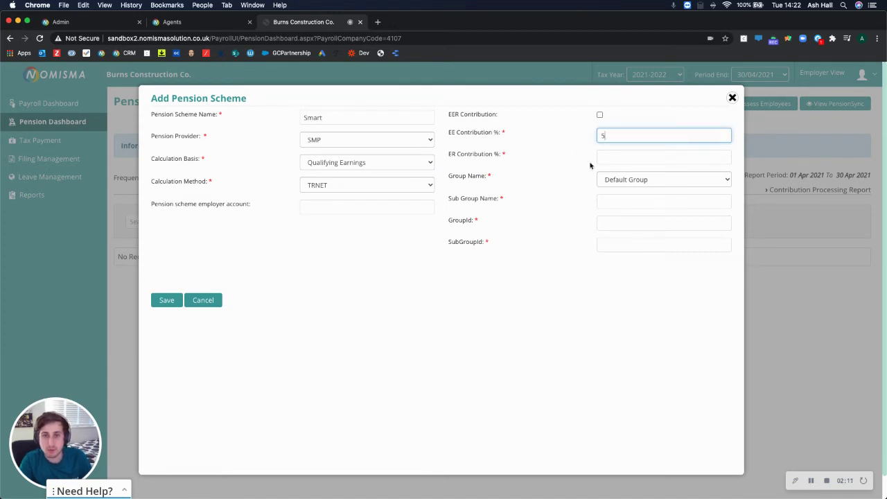
key("Tab")
key("Tab")
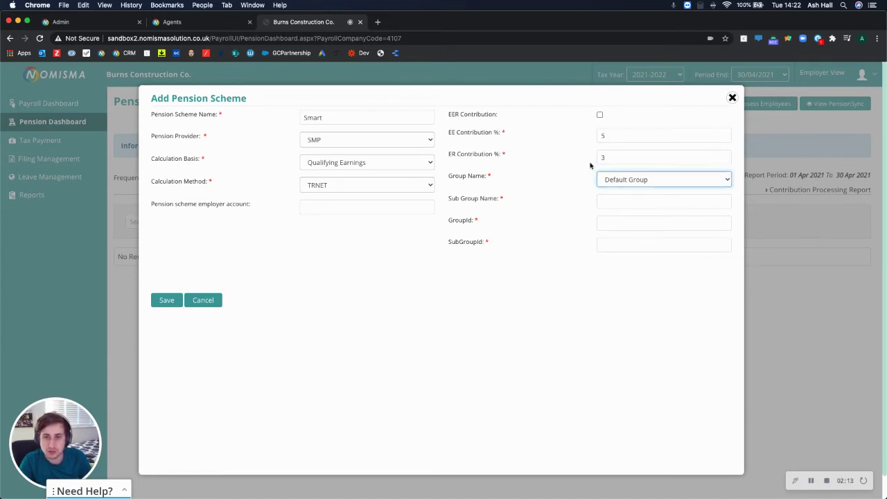
left_click(618, 201)
type("Default")
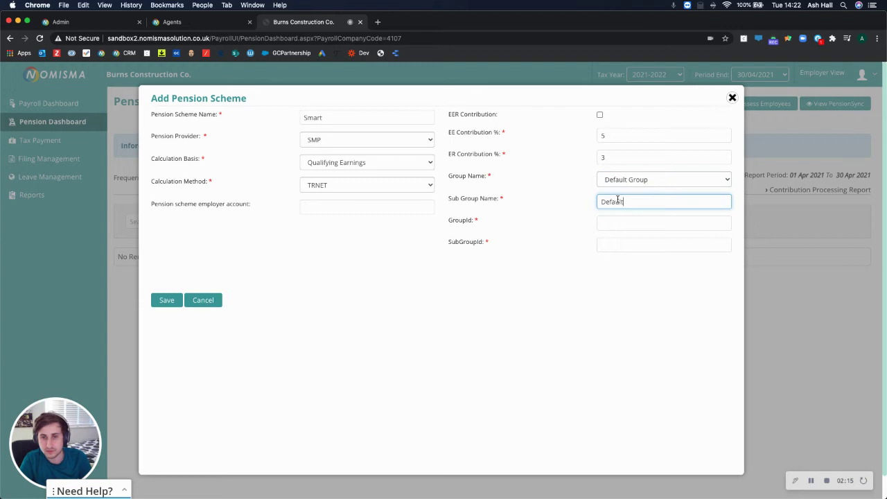
key("Tab")
type("Default")
key("Tab")
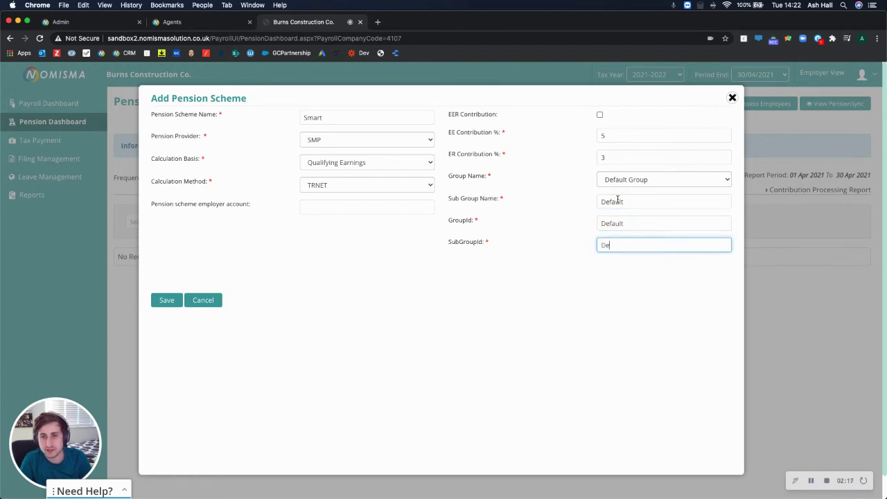
type("fault")
mouse_move(499, 212)
left_mouse_down()
mouse_move(454, 201)
mouse_move(444, 231)
left_mouse_up()
left_click(449, 243)
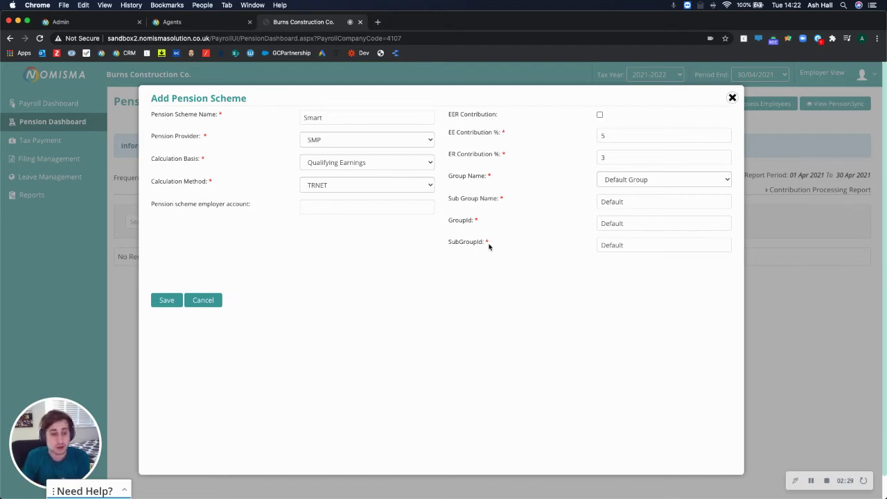
left_click(154, 298)
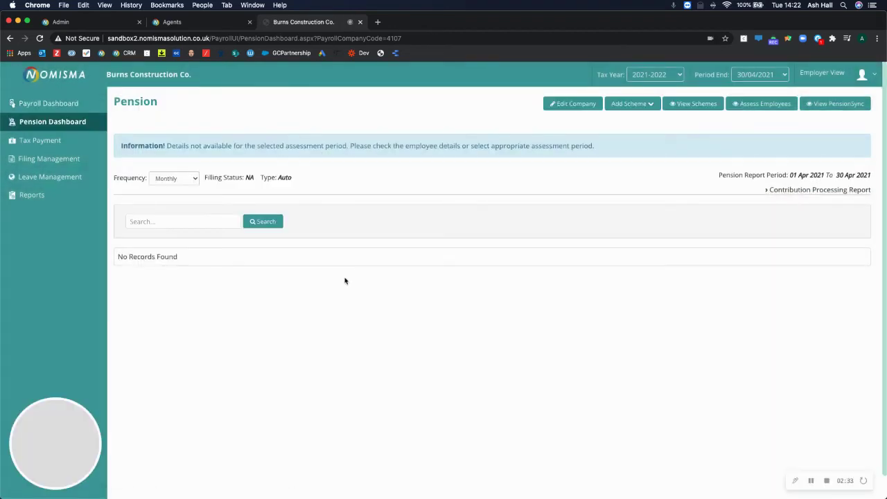
Go to the Payroll Dashboard and open the actions menu for the employee's row
left_click(48, 102)
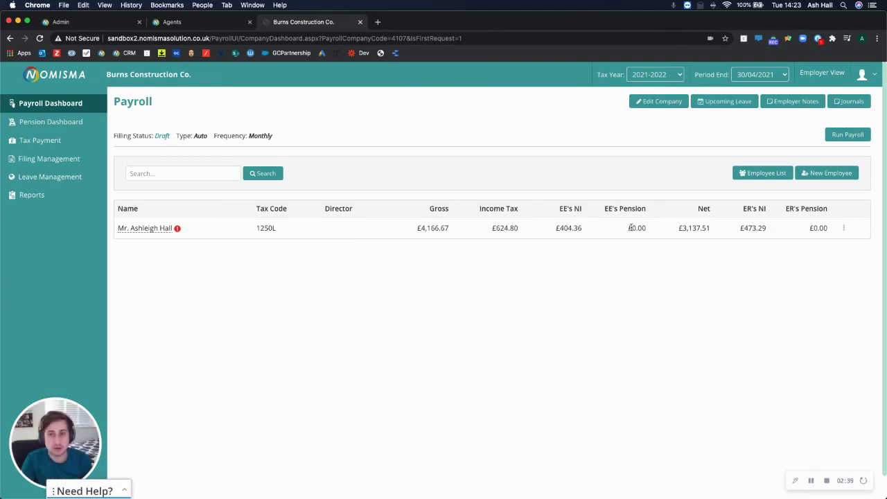
left_click_drag(643, 229, 607, 207)
left_click(628, 250)
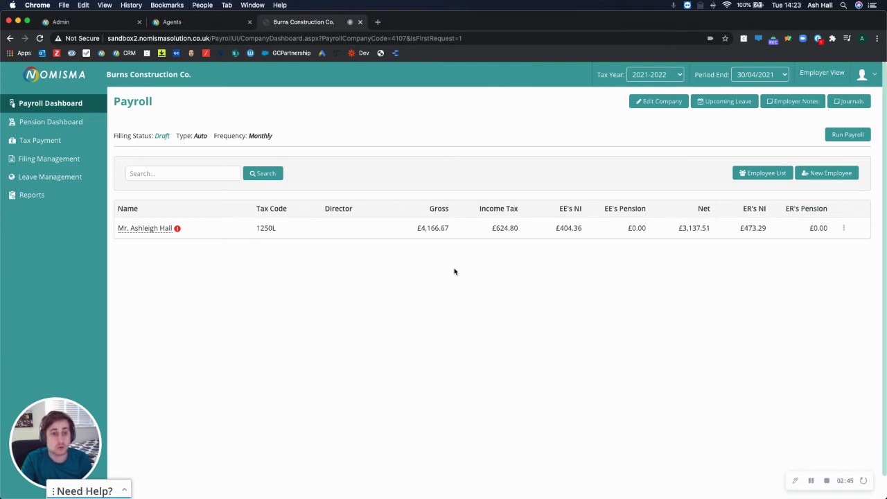
left_click(844, 229)
In the employee's Auto Enrolment settings, choose the Smart scheme with enrolment and opt-in dates 01/04/2021
left_click(814, 247)
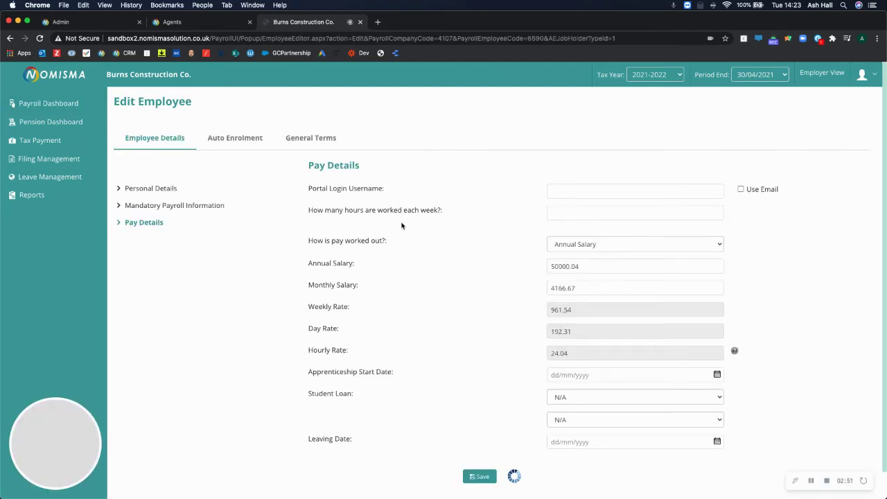
left_click(232, 138)
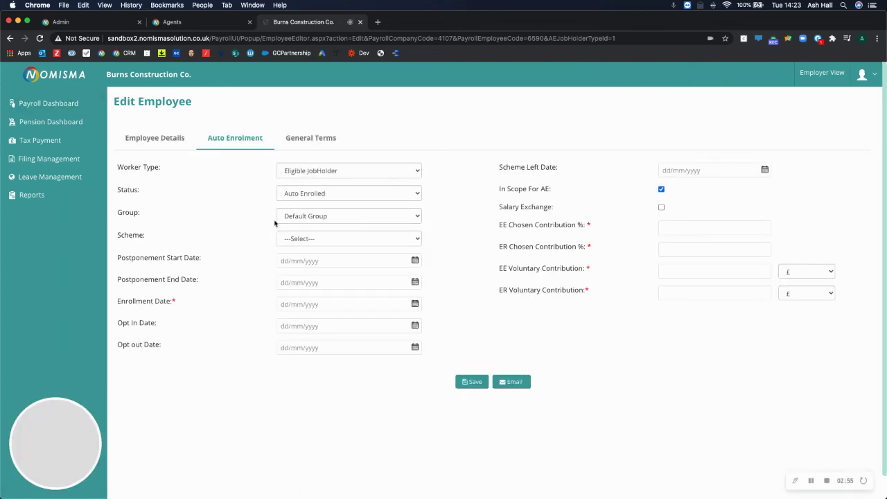
left_click(289, 239)
left_click(290, 247)
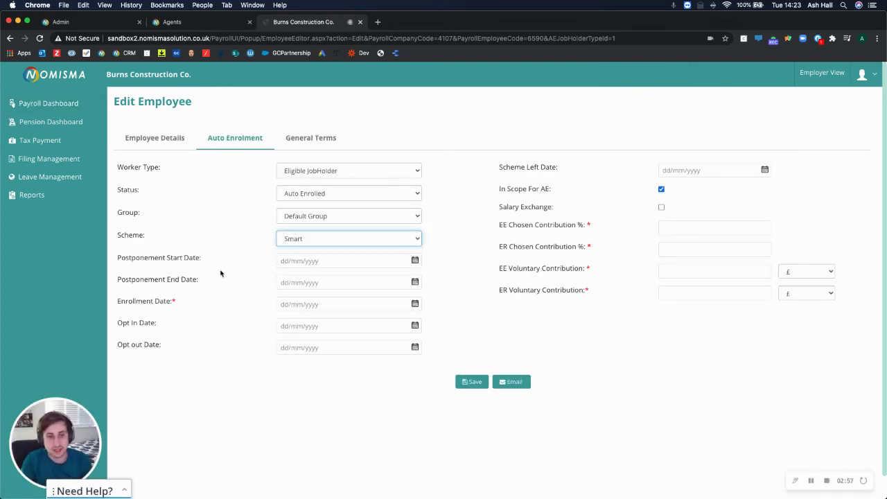
left_click(286, 305)
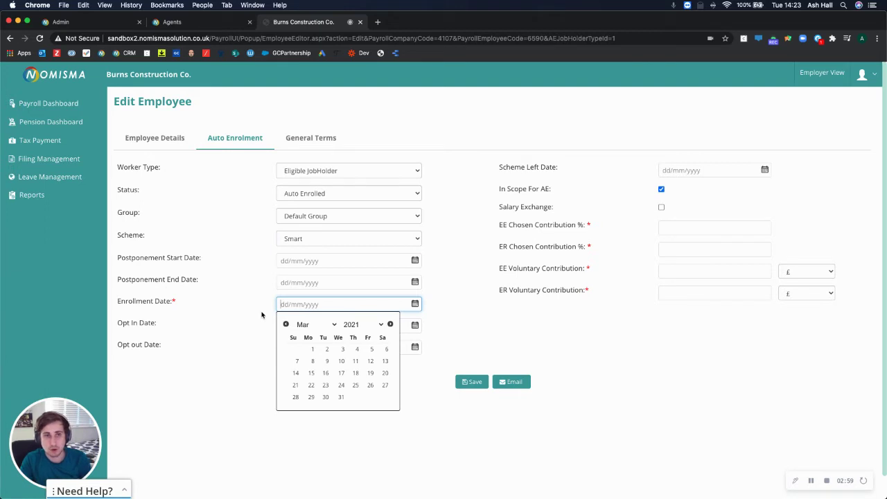
type("01/04/202")
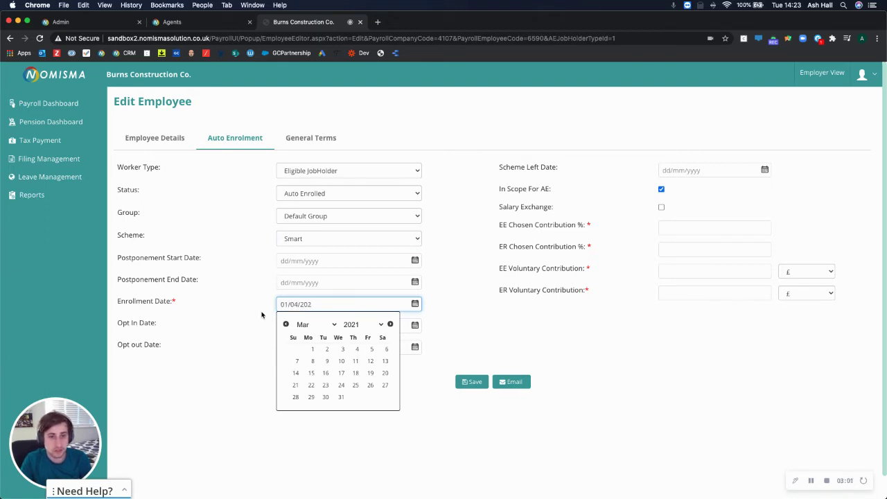
type("0")
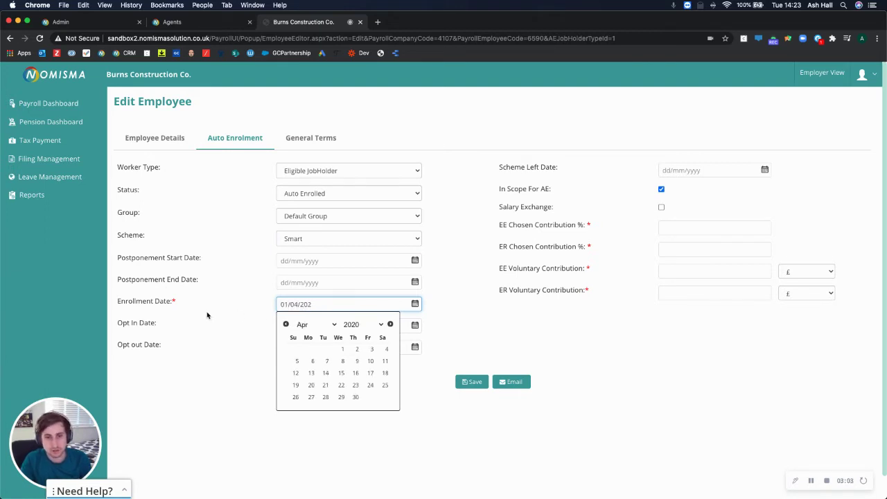
type("1")
left_click(209, 316)
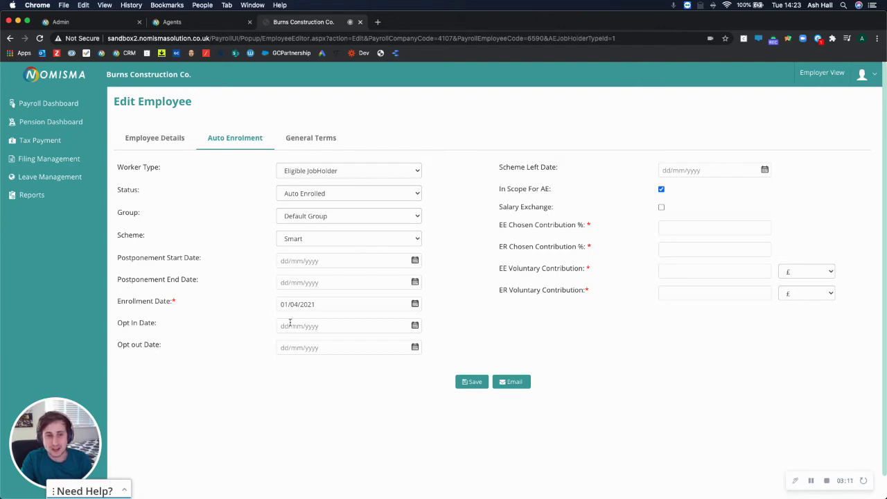
left_click(287, 329)
type("01/04")
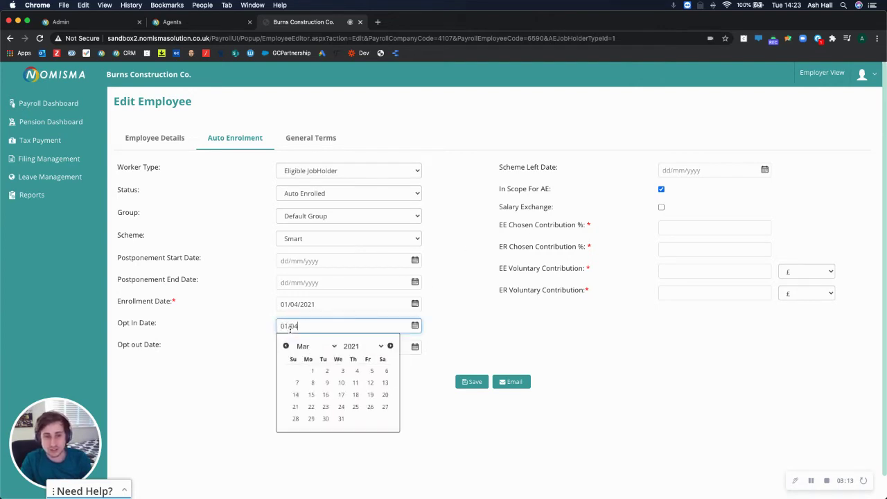
type("/2021")
key("Tab")
left_click(226, 337)
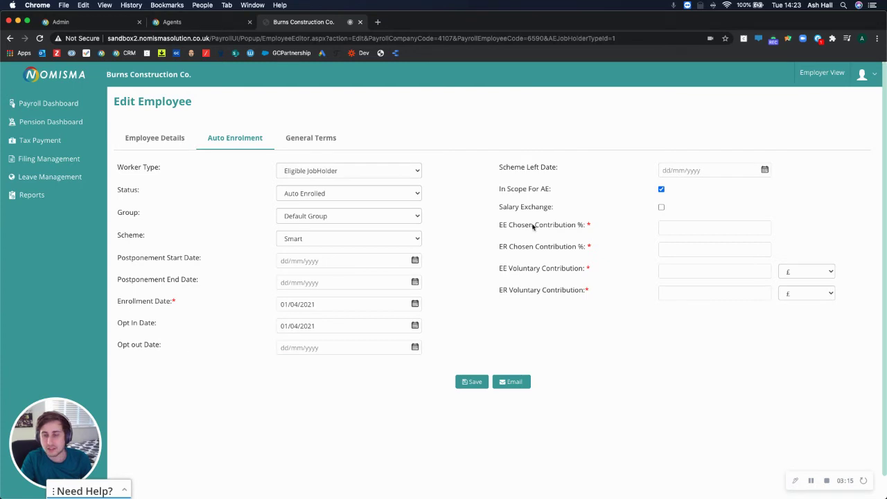
Set contributions to 5% employee, 3% employer, 0 voluntary each in pounds, and save
left_click(665, 226)
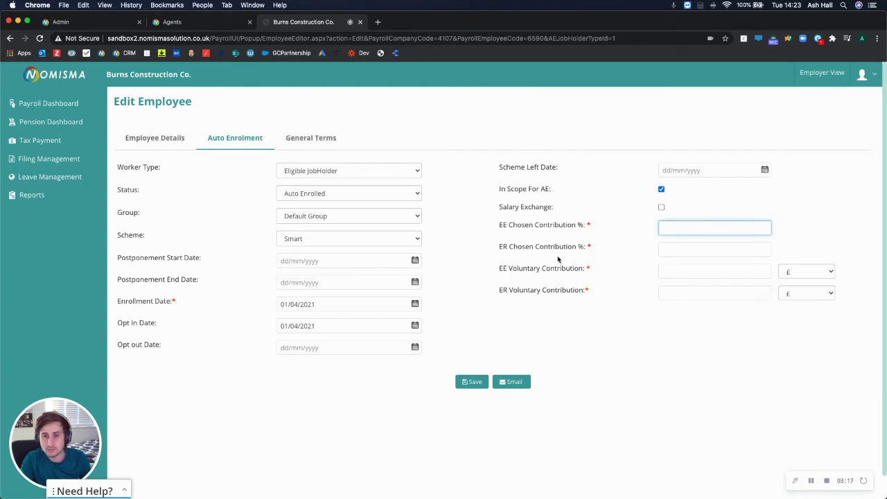
key("Tab")
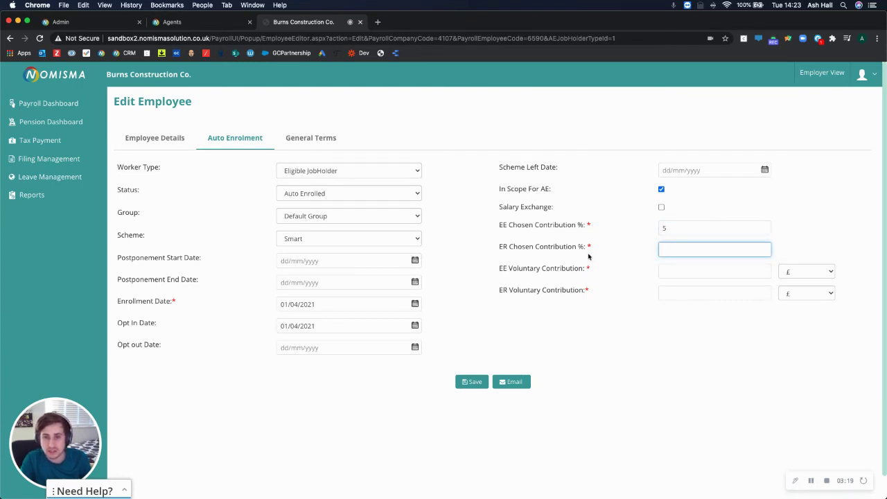
type("3")
left_click(665, 271)
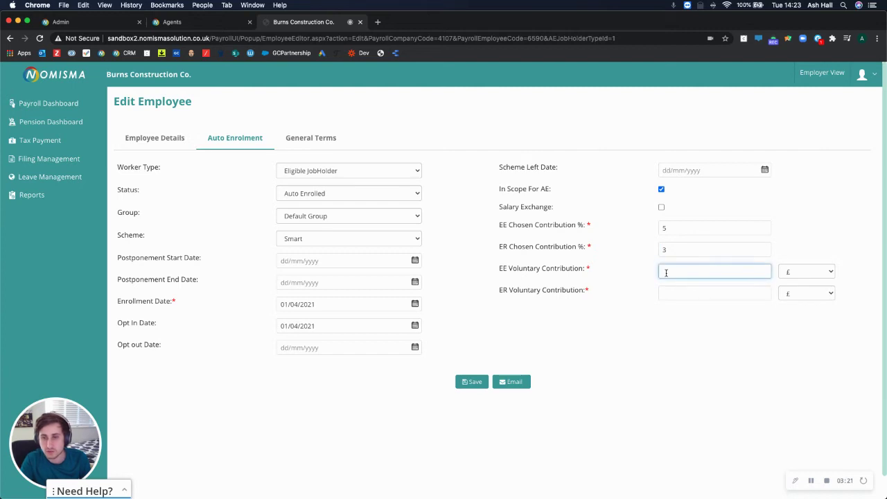
type("0")
key("Tab")
left_click(678, 292)
type("0")
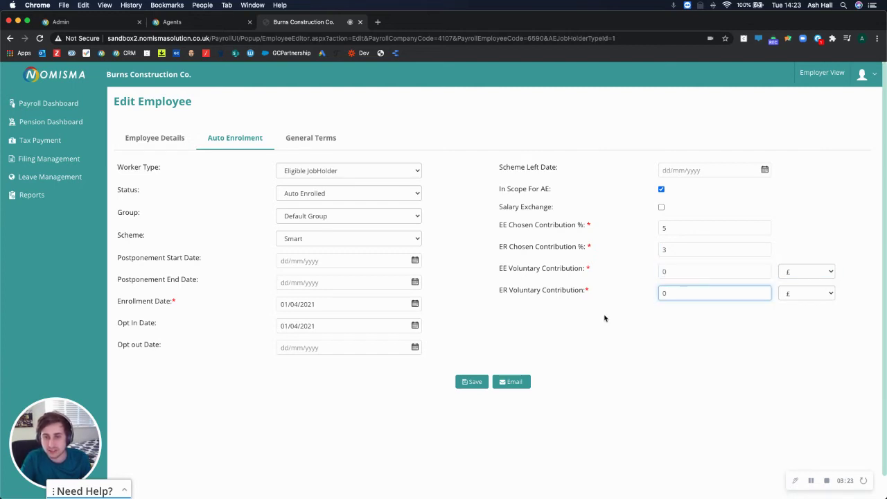
left_click(605, 318)
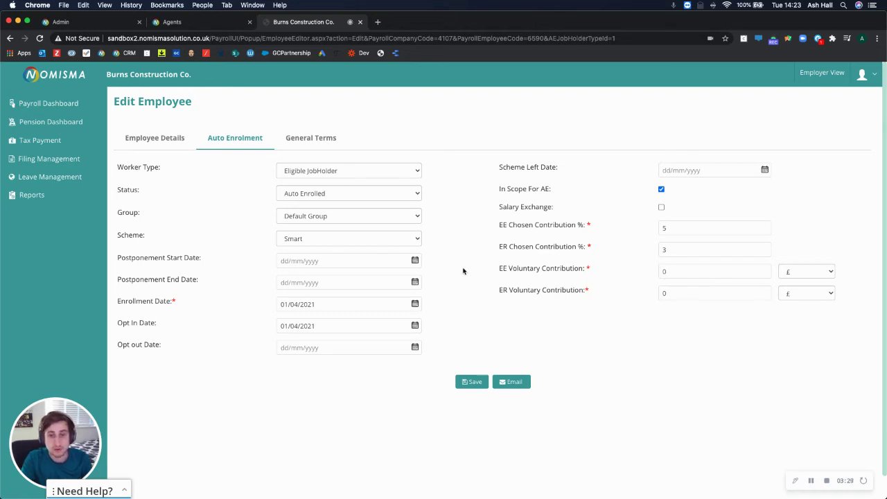
left_click(798, 272)
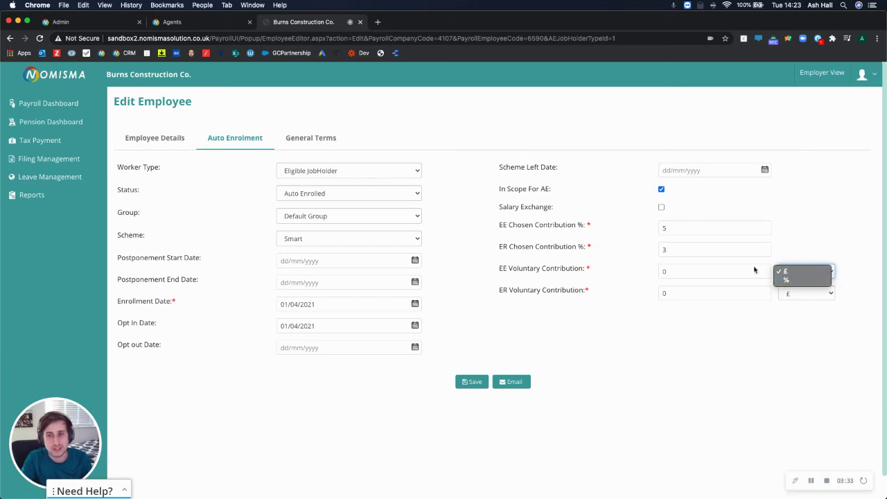
left_click(533, 345)
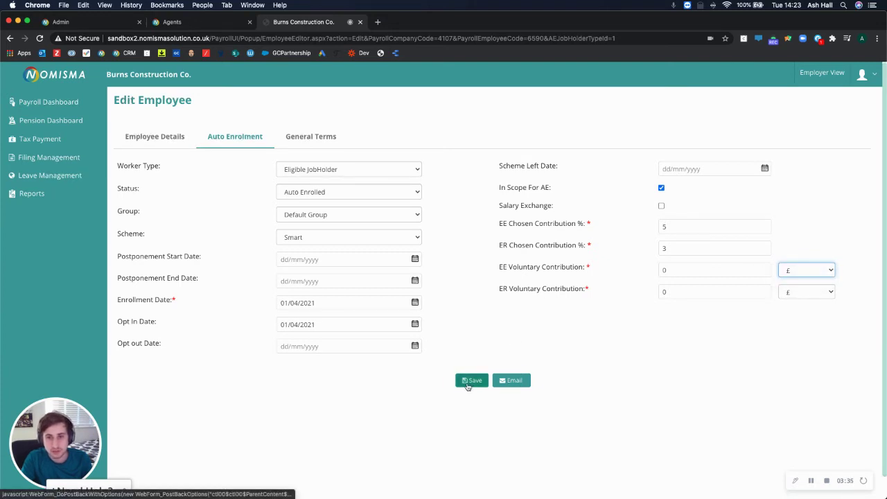
left_click(468, 386)
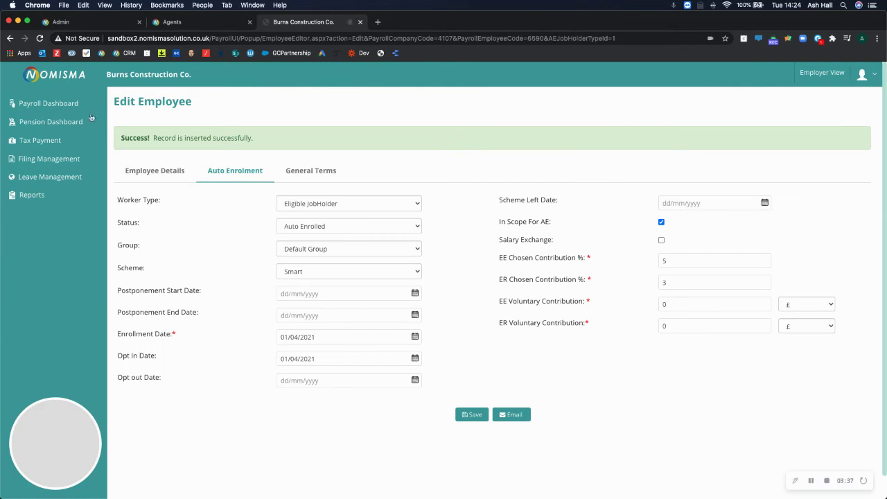
Back on the Payroll Dashboard, review the employee's new £182.33 pension and gross pay
left_click(48, 103)
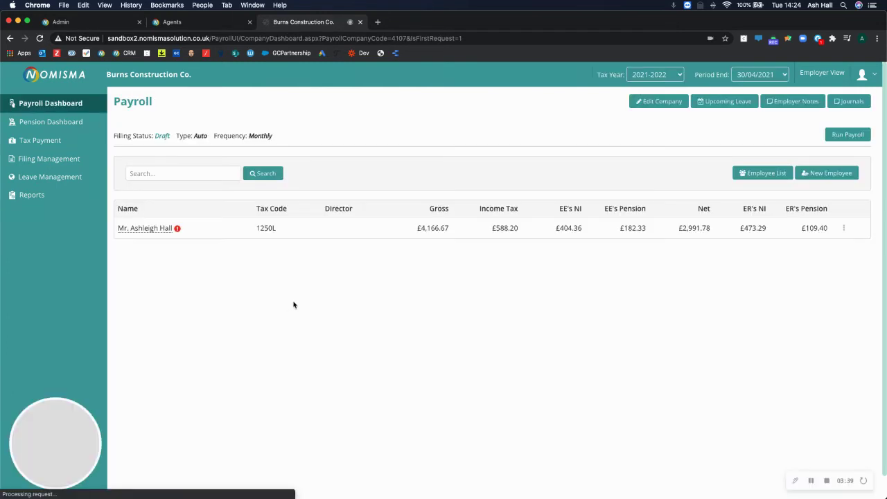
left_click_drag(648, 228, 624, 229)
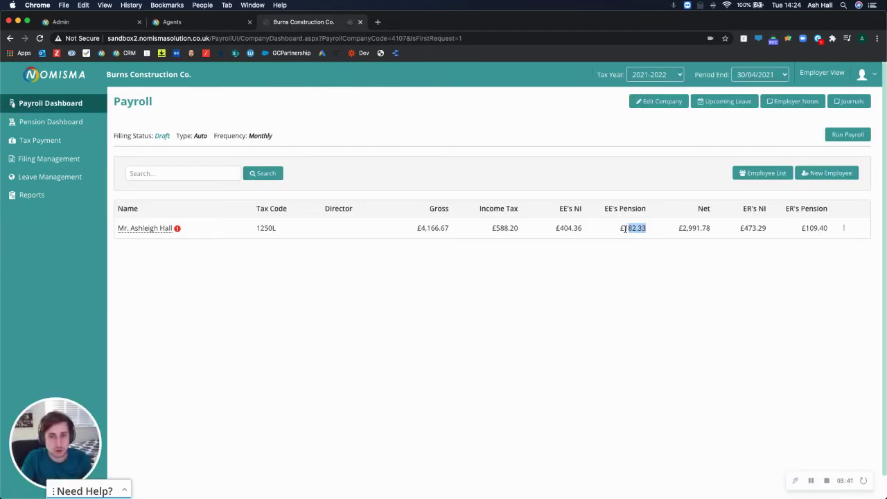
left_click(825, 228)
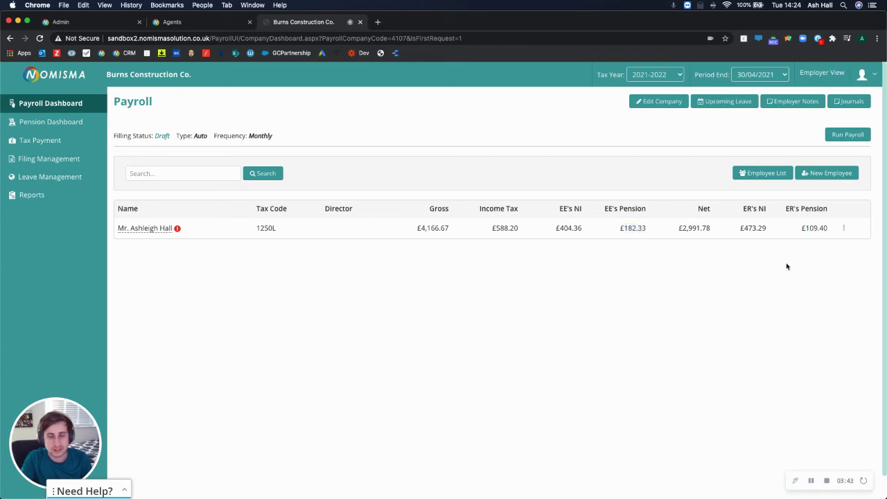
left_click_drag(449, 230, 426, 229)
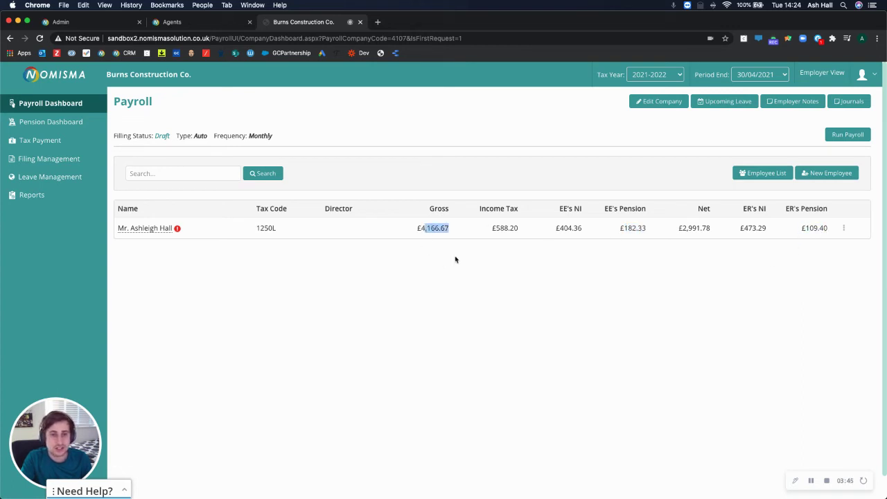
left_click(433, 253)
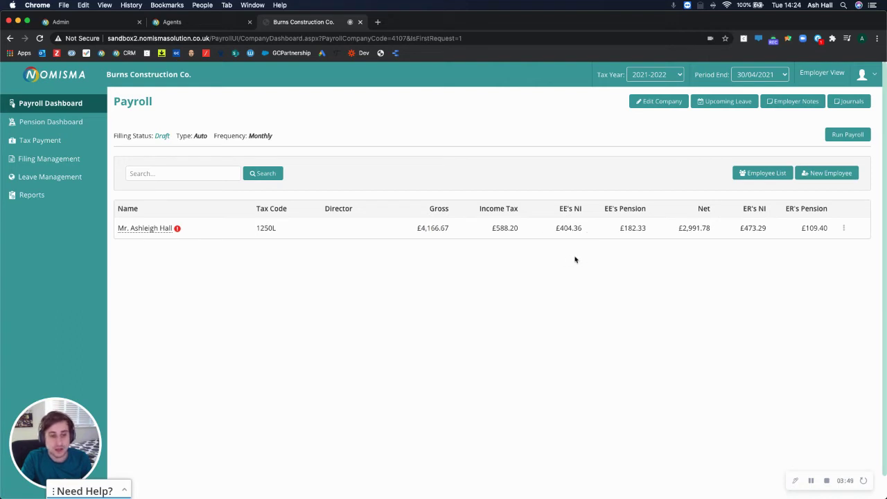
Process this period's pay with a basic pay of 5000 and save it
left_click(844, 229)
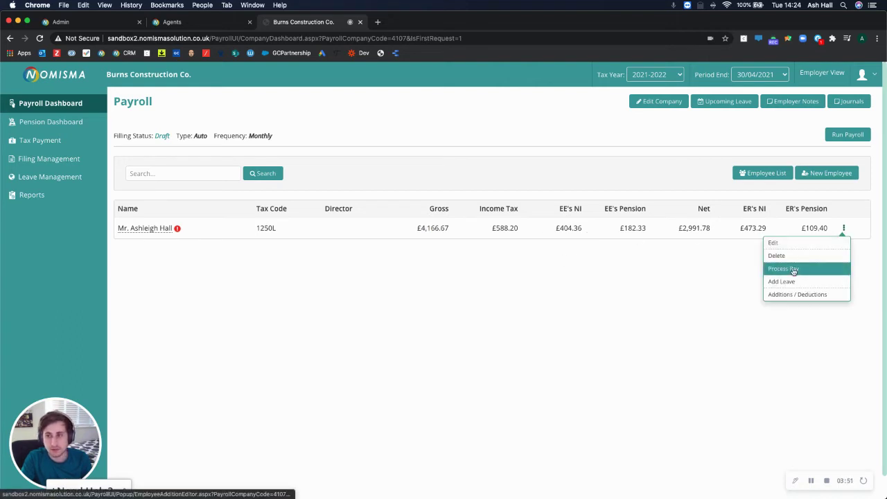
left_click(794, 270)
type("5")
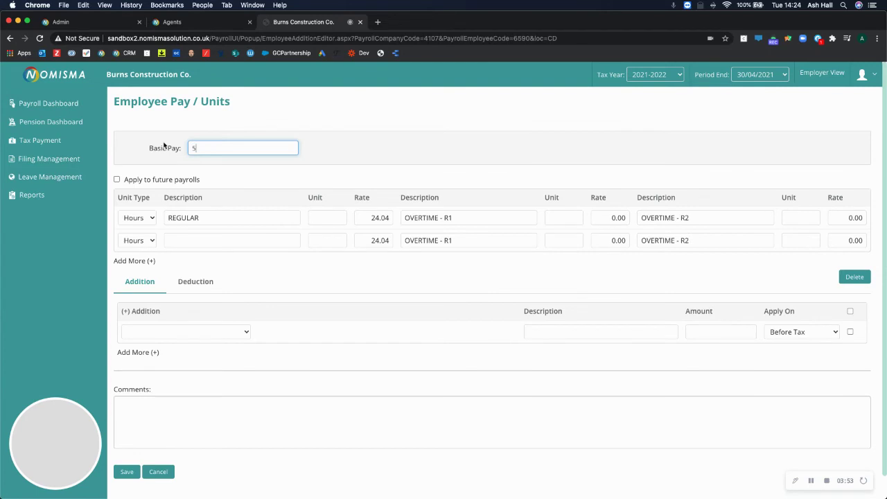
type("000")
left_click(267, 267)
scroll(267, 266, "down", 2)
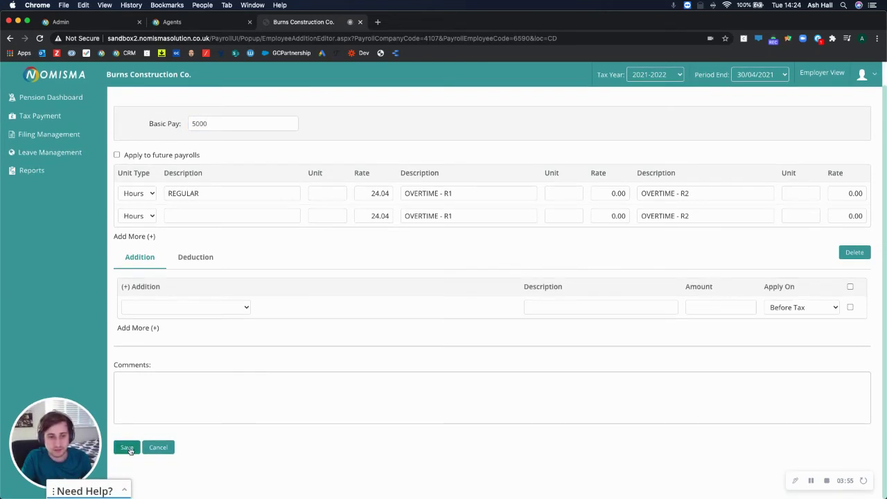
left_click(127, 448)
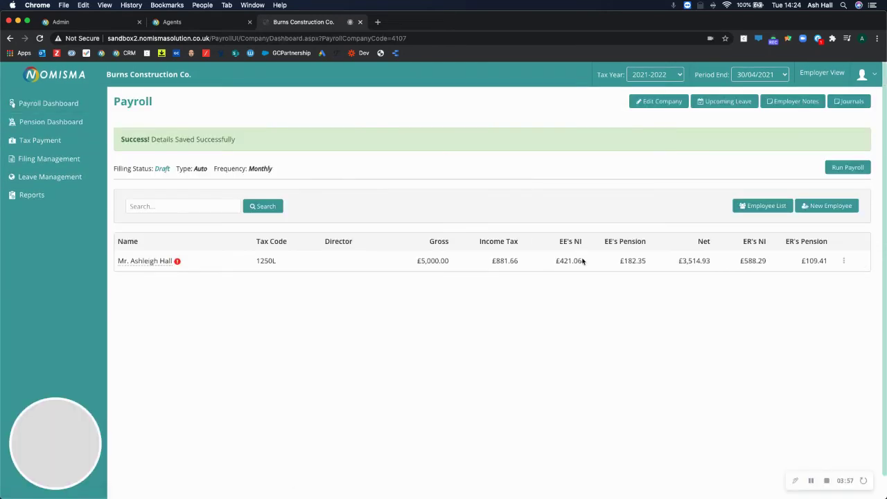
Check the recalculated employee and employer pension amounts, briefly view the employee's details, then return
double_click(635, 260)
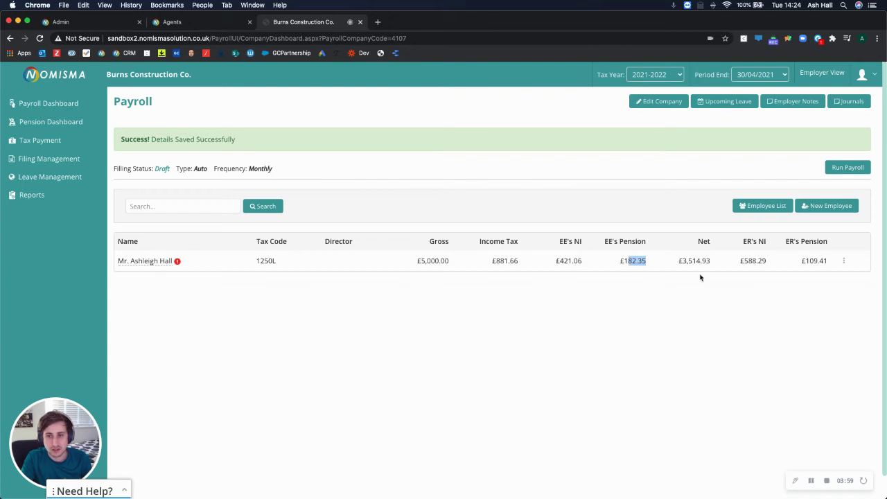
double_click(818, 261)
left_click(844, 260)
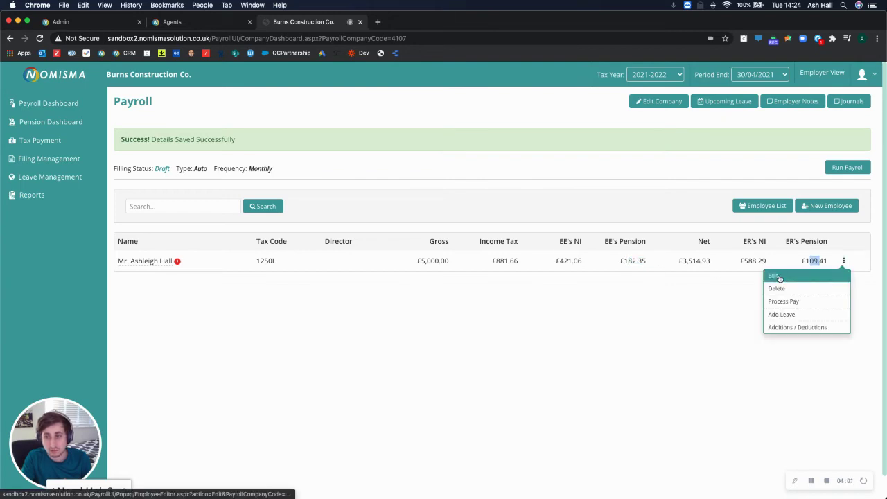
left_click(780, 277)
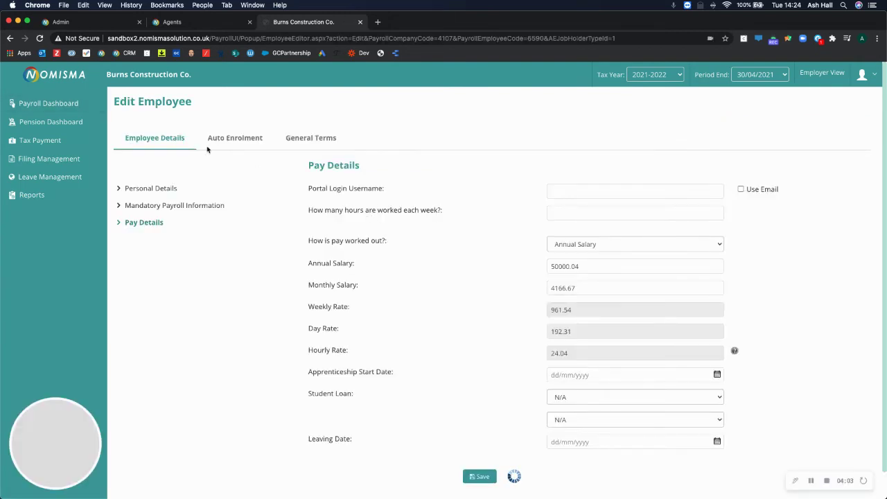
left_click(22, 103)
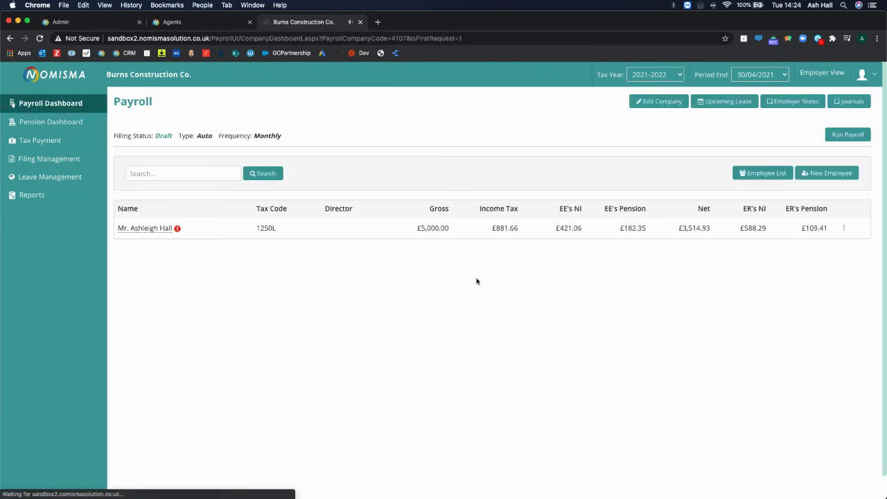
Reprocess pay with basic pay 1500, giving £49.00 employee and £29.40 employer pension
left_click(844, 229)
left_click(782, 269)
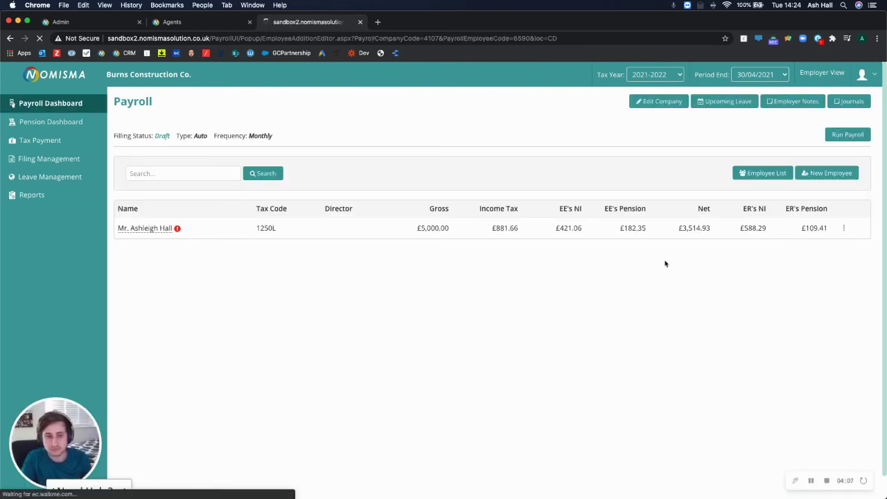
double_click(208, 148)
type("1")
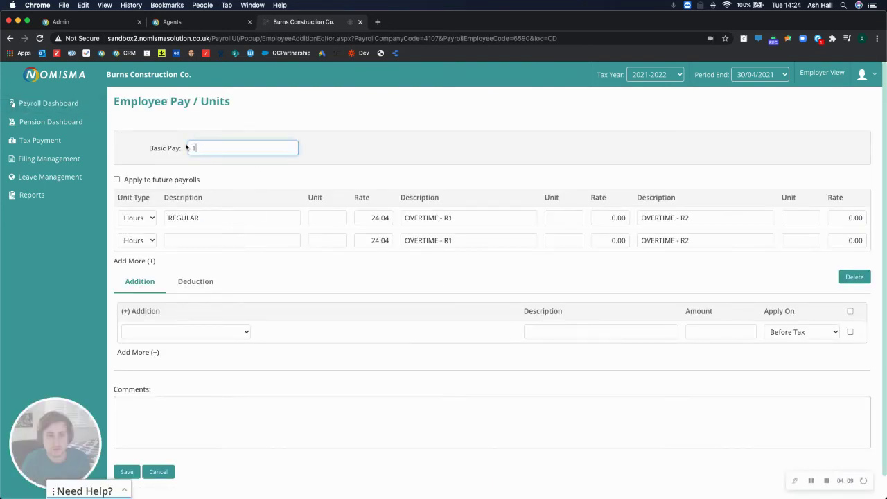
type("500")
left_click(126, 471)
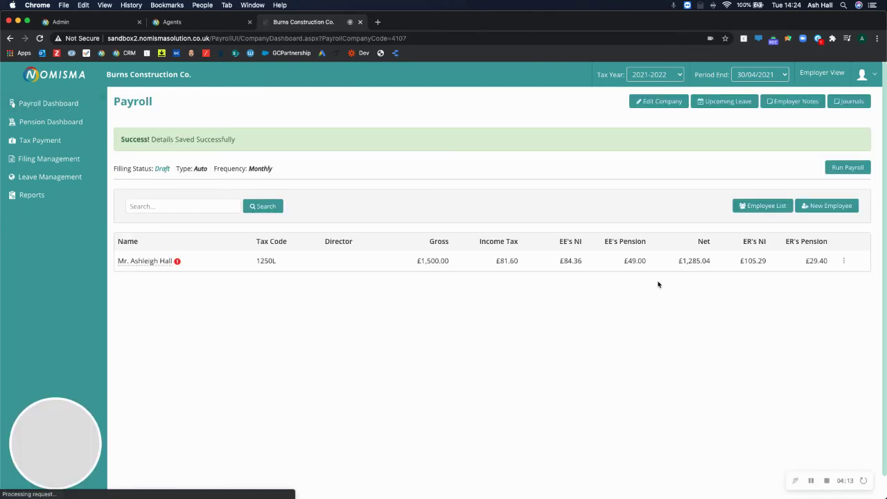
left_click_drag(633, 261, 647, 261)
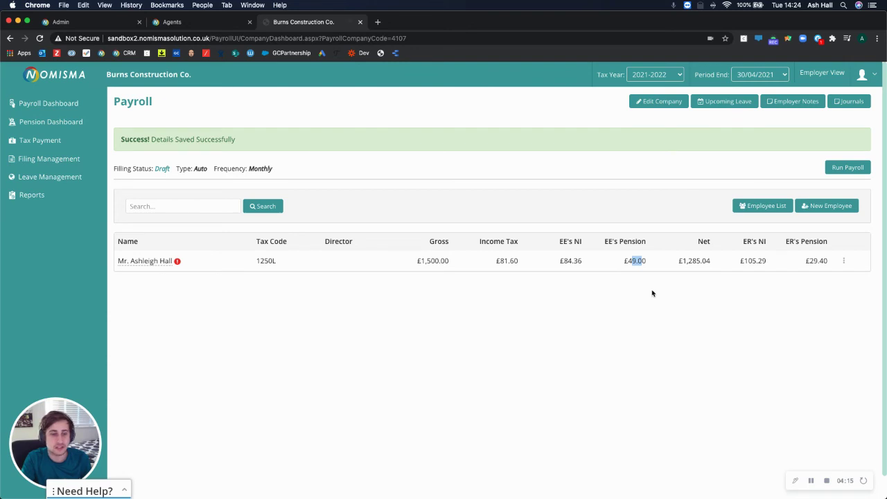
left_click(606, 297)
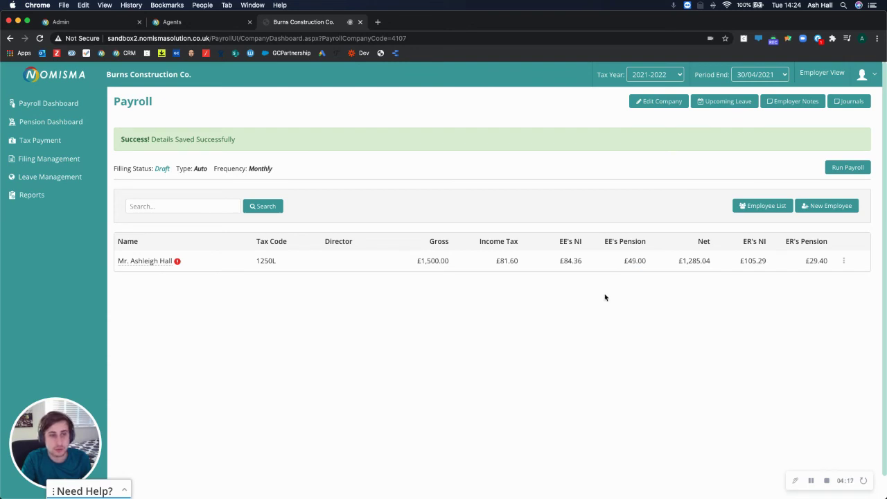
left_click(42, 126)
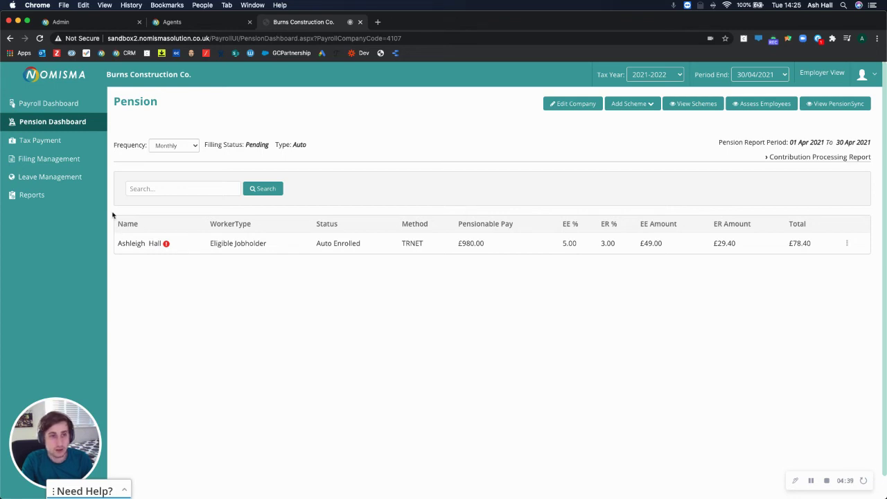
Open Filing Management and its payroll or pension filing choice
left_click(42, 159)
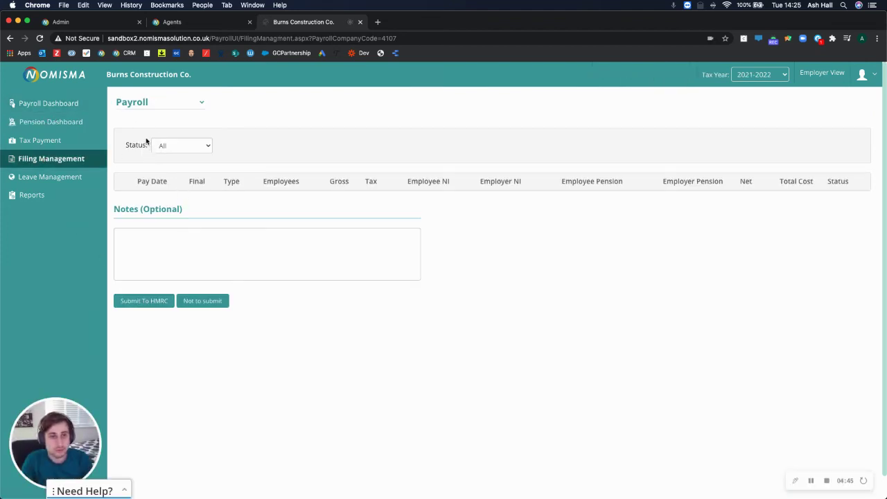
left_click(143, 104)
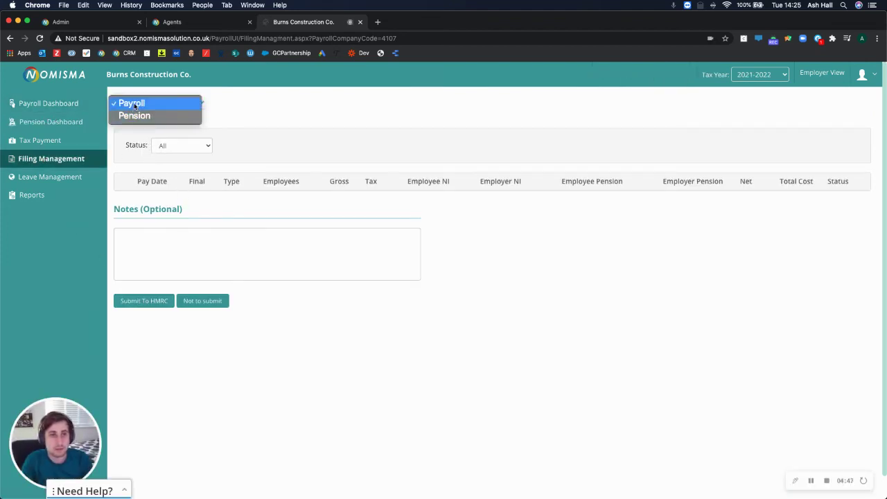
Run the 30/04/2021 payroll from the Payroll Dashboard with Send Payslips left on Don't Send
left_click(312, 142)
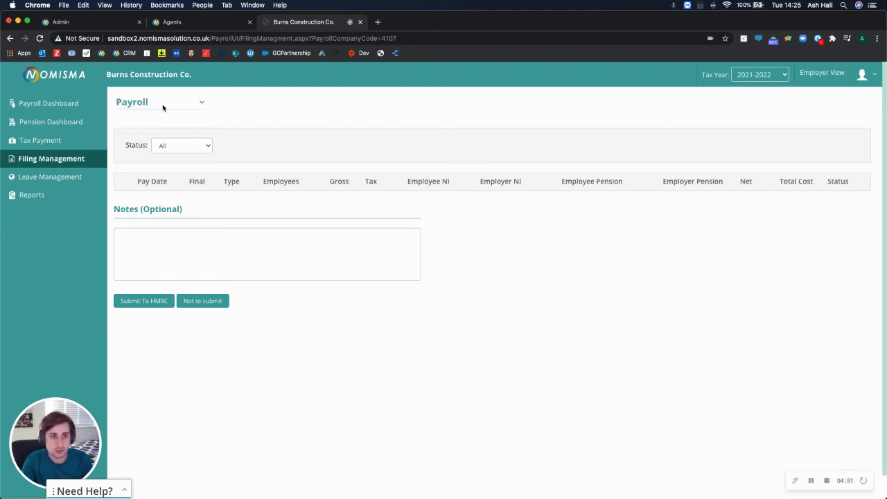
left_click(76, 104)
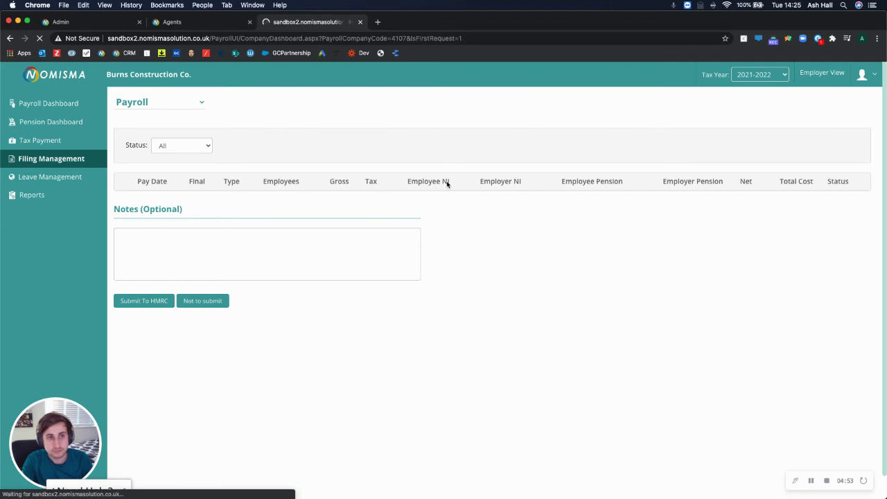
left_click(845, 135)
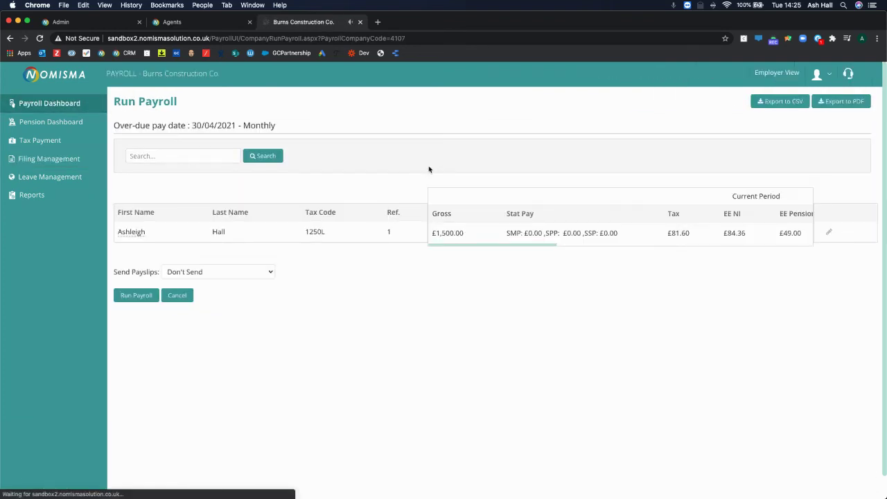
left_click(201, 272)
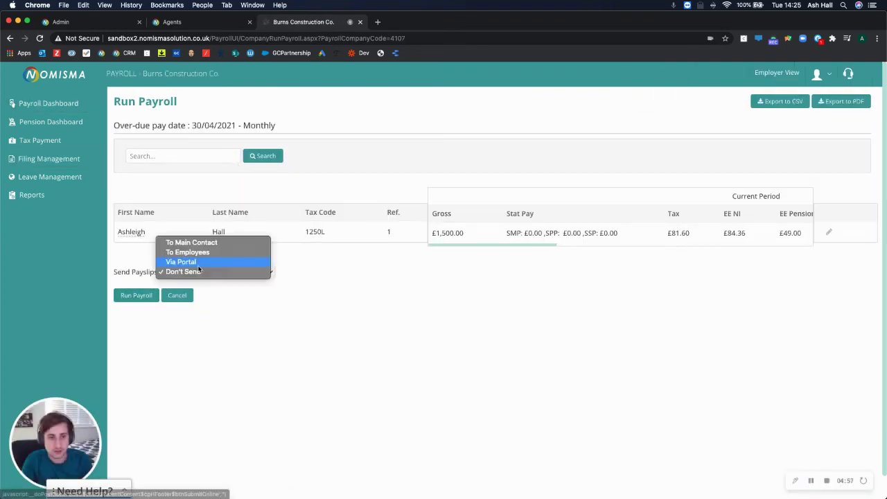
left_click(179, 271)
left_click(137, 296)
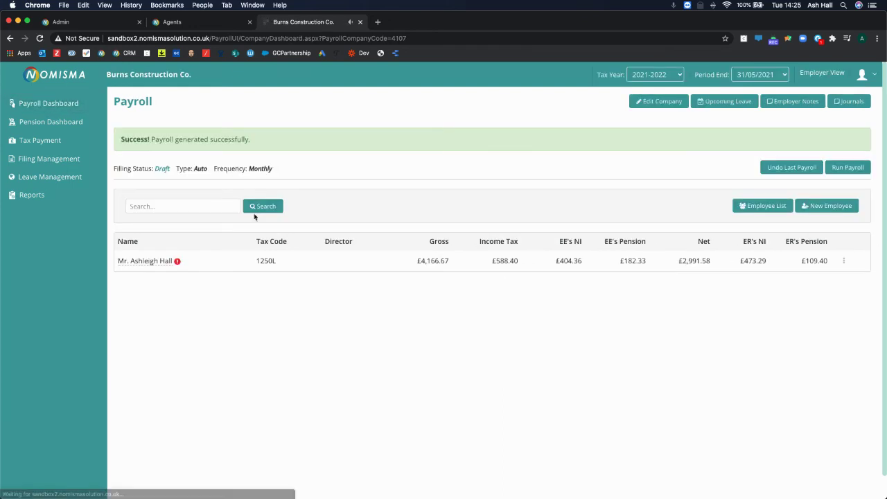
Mark the April 2021 Monthly pension filing Not to submit with the note 'Submitted Manually'
left_click(59, 161)
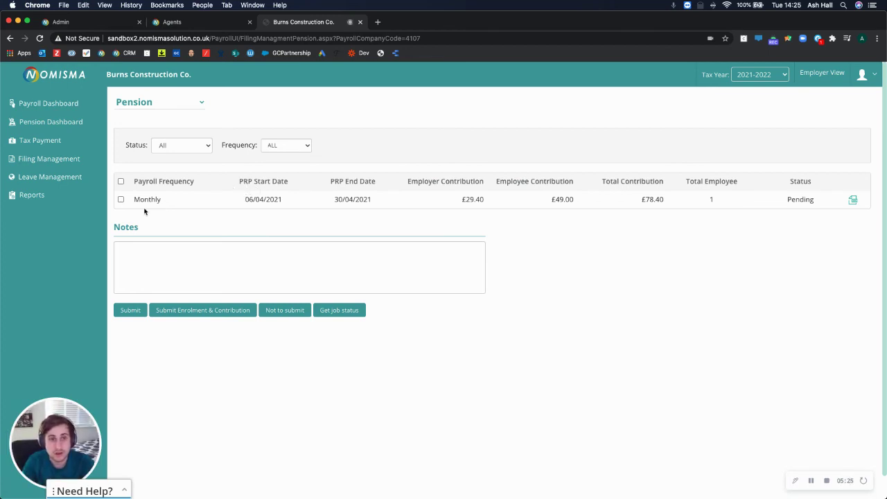
left_click(121, 199)
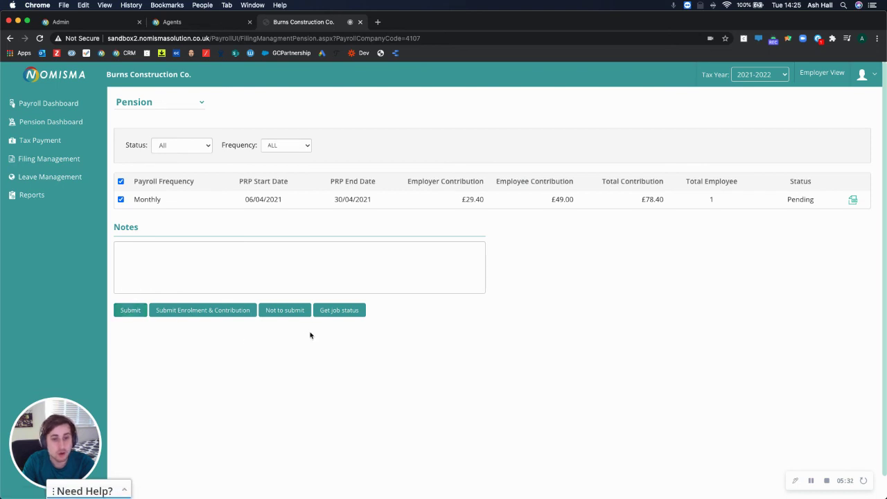
left_click(251, 269)
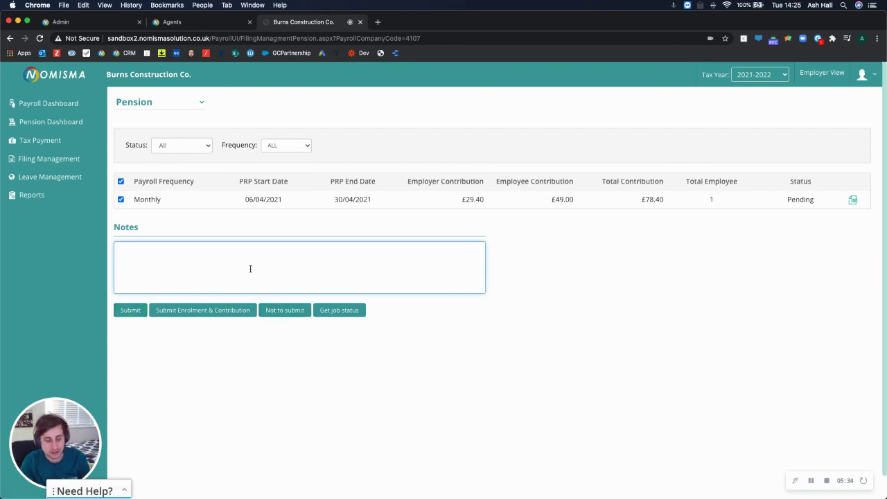
type("Submitted Manually")
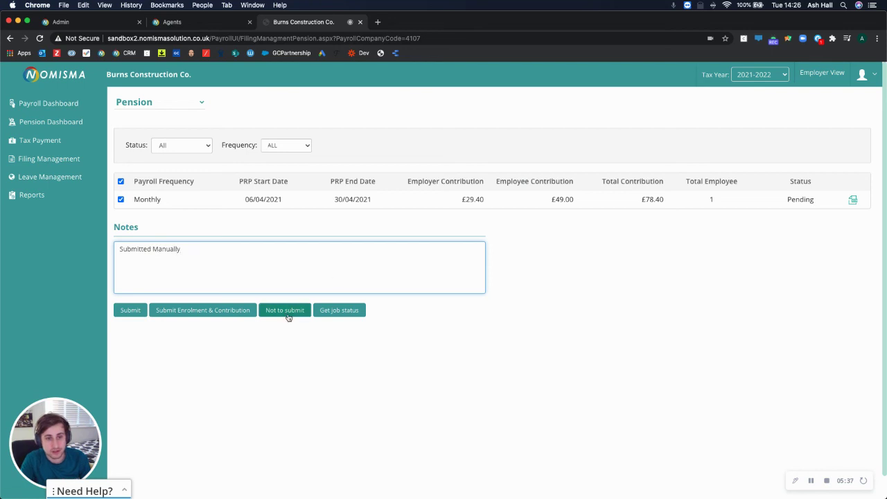
left_click(285, 310)
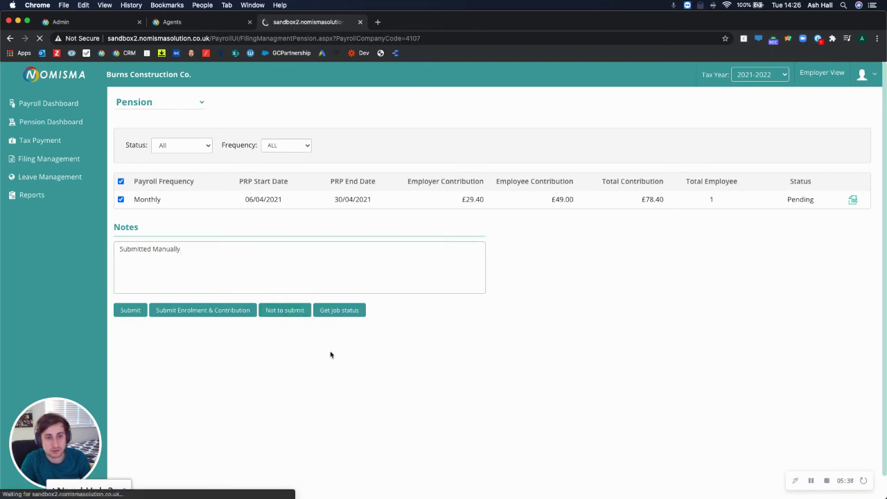